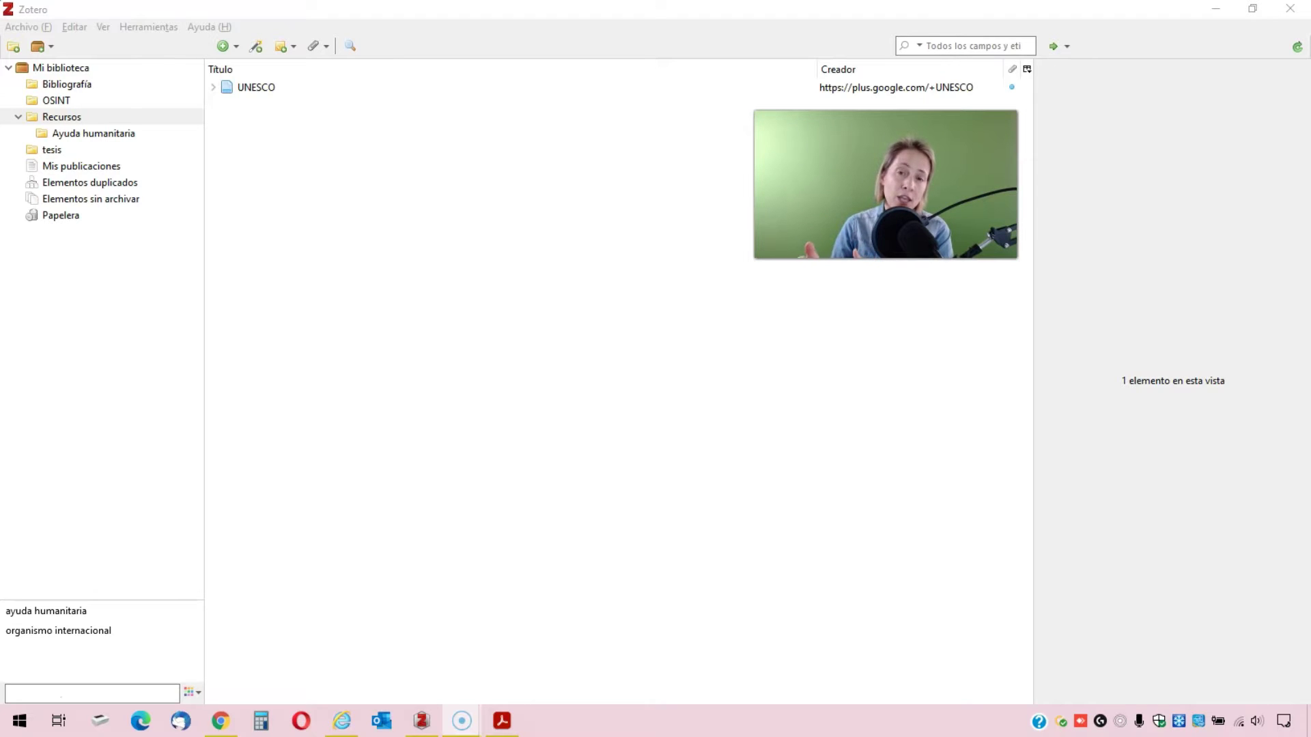
Browse the item types available for creating a new library entry, including the extended list, without adding one
{"action": "left_click", "coordinate": [234, 262]}
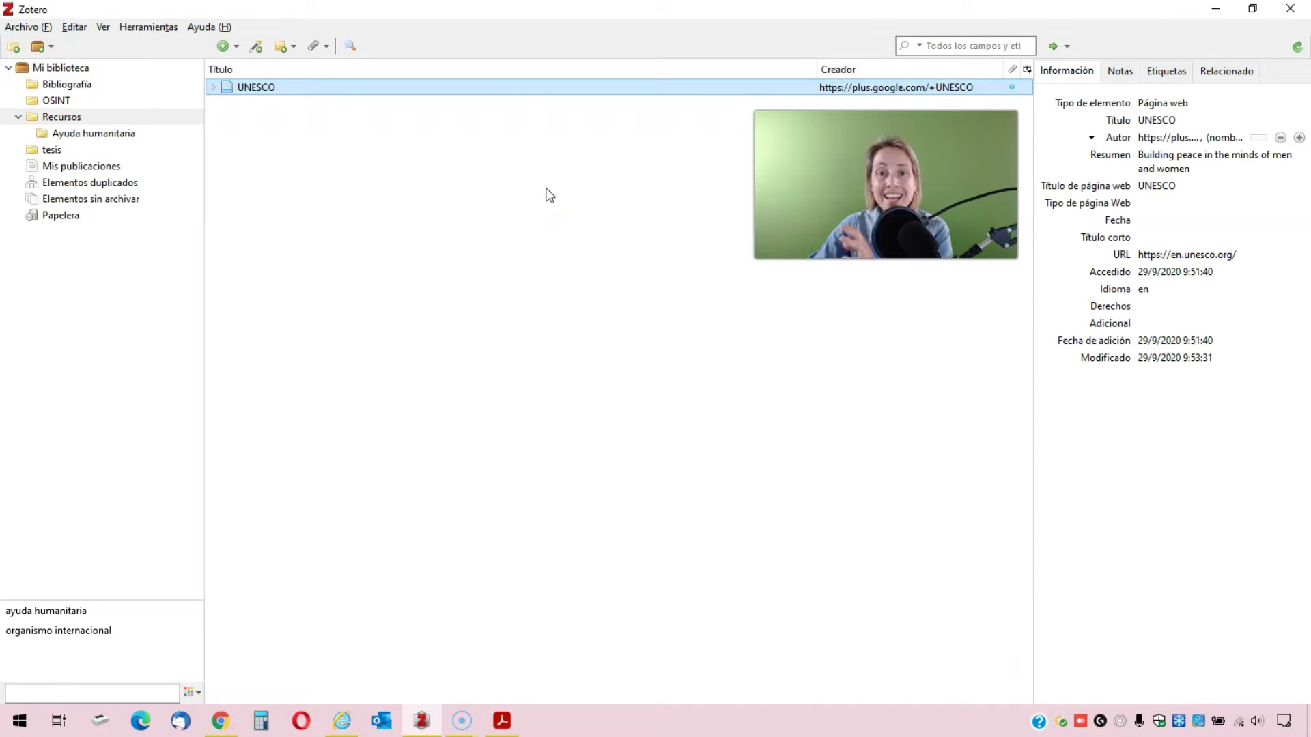
{"action": "left_click", "coordinate": [228, 51]}
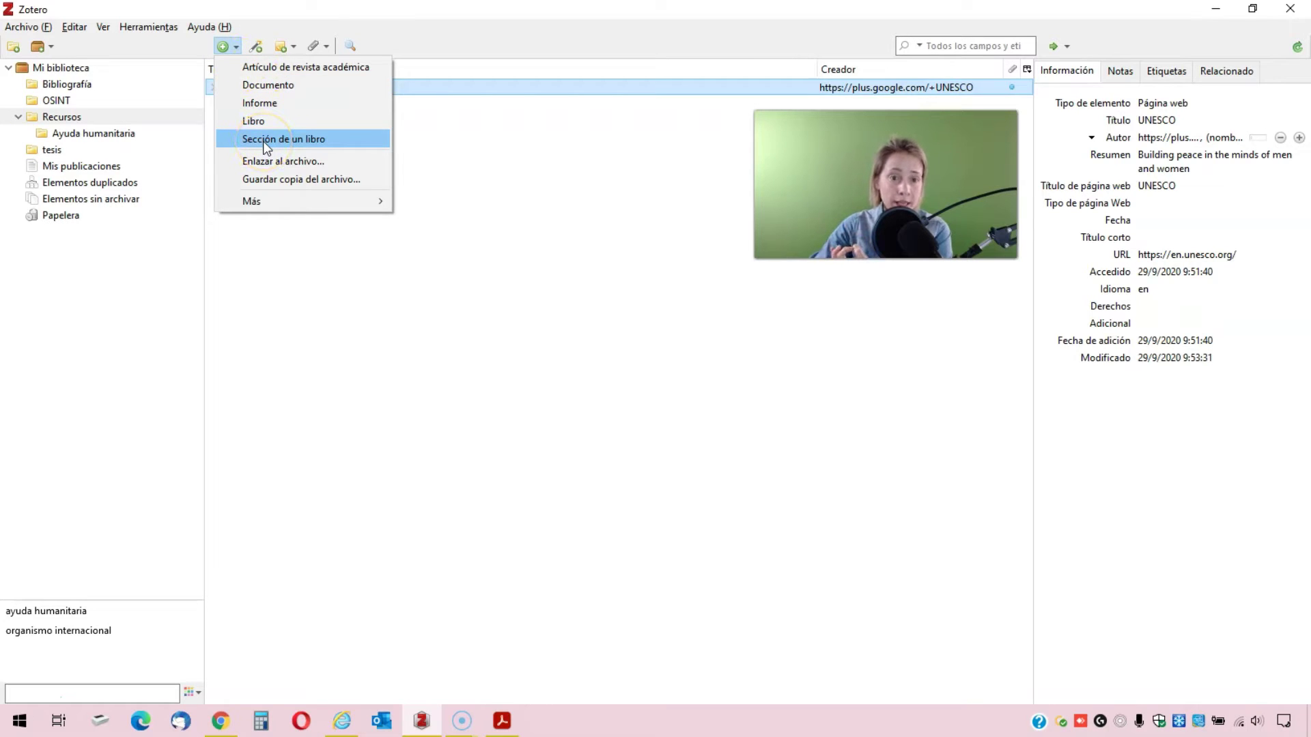
{"action": "left_click", "coordinate": [285, 200]}
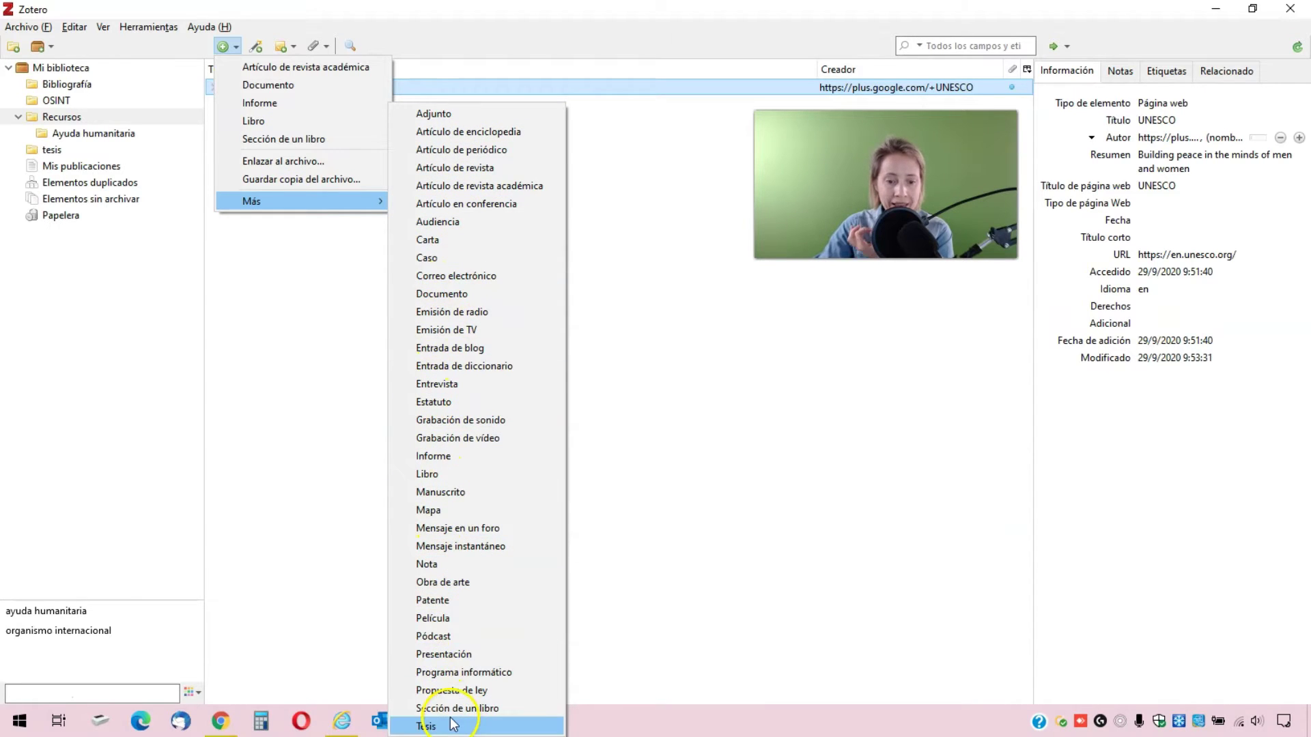
{"action": "left_click", "coordinate": [514, 304]}
{"action": "mouse_move", "coordinate": [501, 307]}
{"action": "left_mouse_down"}
{"action": "mouse_move", "coordinate": [480, 297]}
{"action": "mouse_move", "coordinate": [492, 298]}
{"action": "left_mouse_up"}
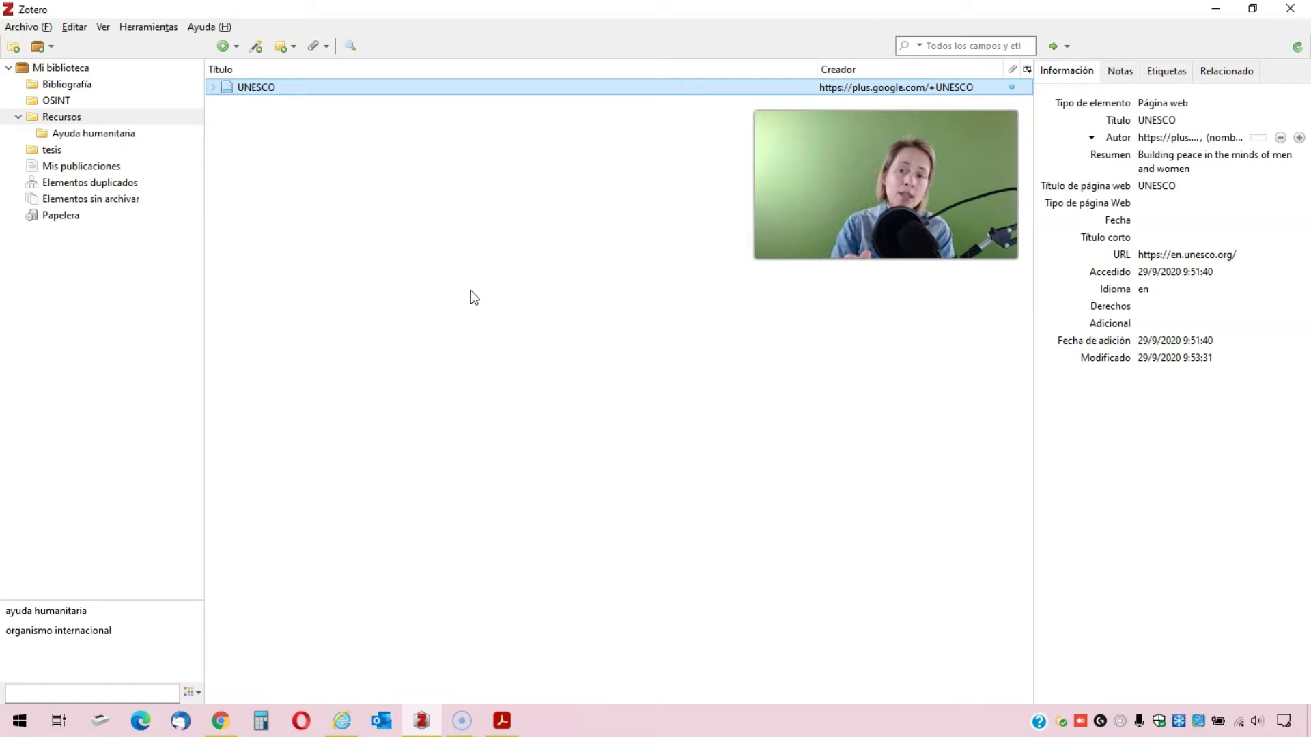
Try to import the file pubmed-27197250.txt from the Descargas folder into the library
{"action": "left_click", "coordinate": [26, 28]}
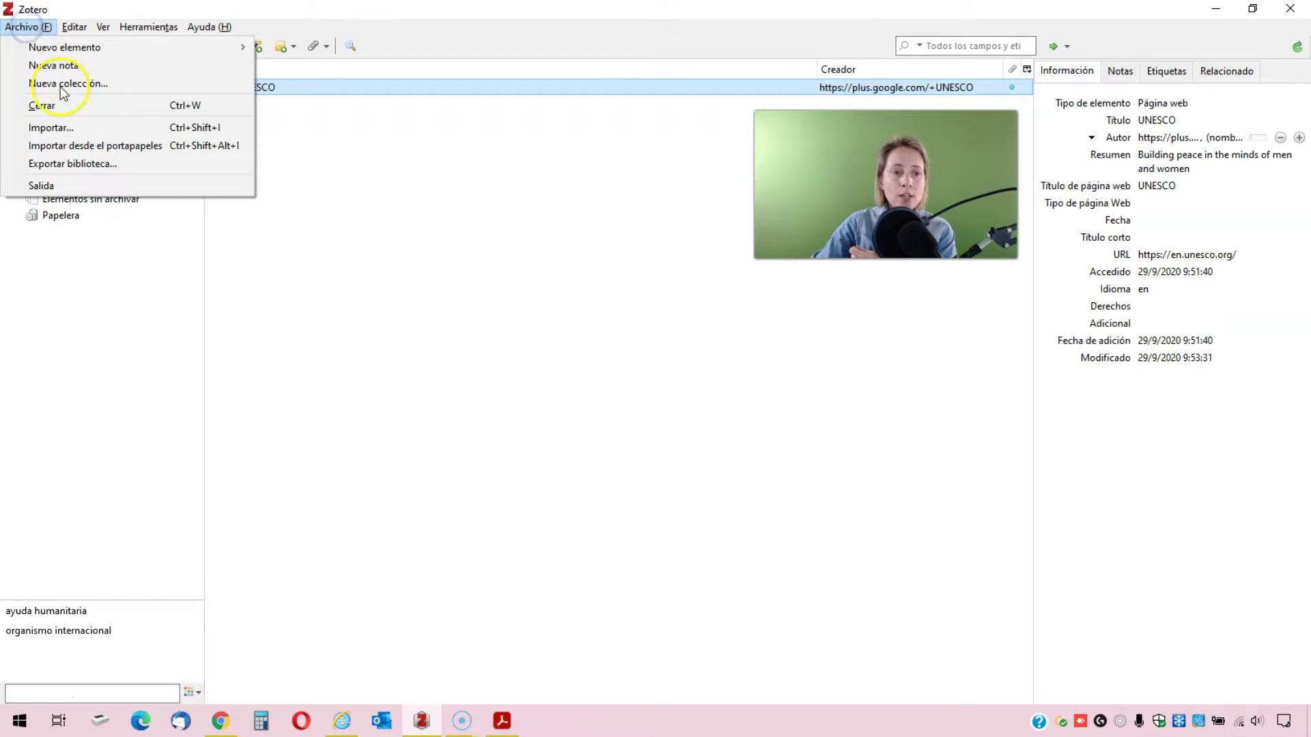
{"action": "left_click", "coordinate": [58, 129]}
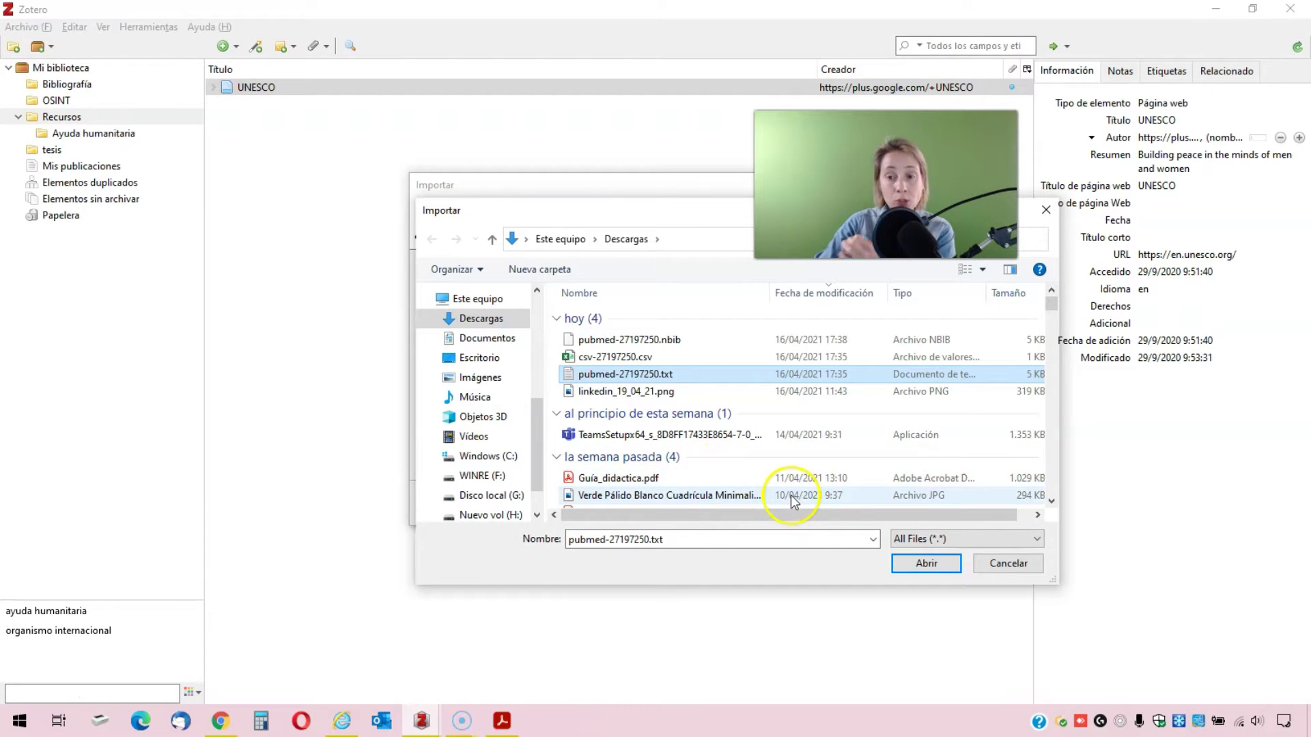
{"action": "left_click", "coordinate": [926, 563]}
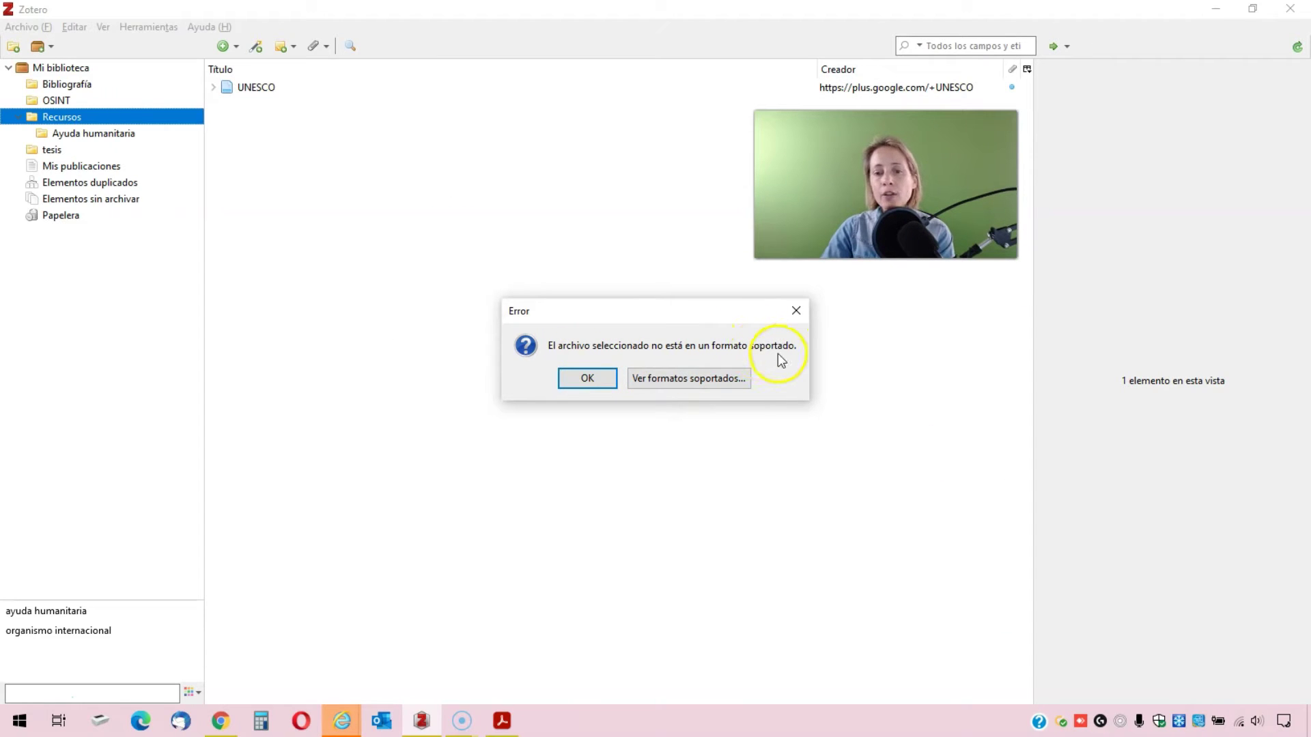
Open the documentation on supported formats and review the list of bibliographic formats that can be imported
{"action": "left_click", "coordinate": [704, 384]}
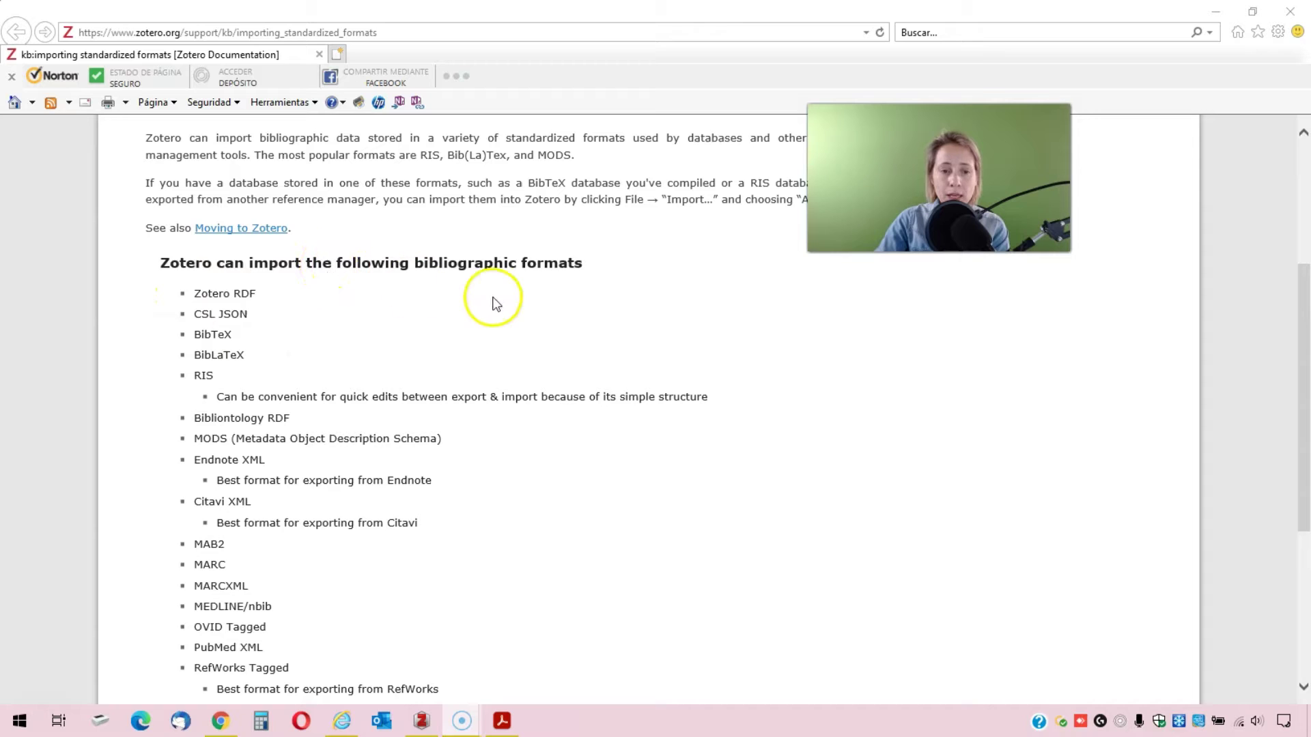
{"action": "left_click_drag", "start_coordinate": [566, 291], "coordinate": [577, 264]}
{"action": "left_click", "coordinate": [603, 371]}
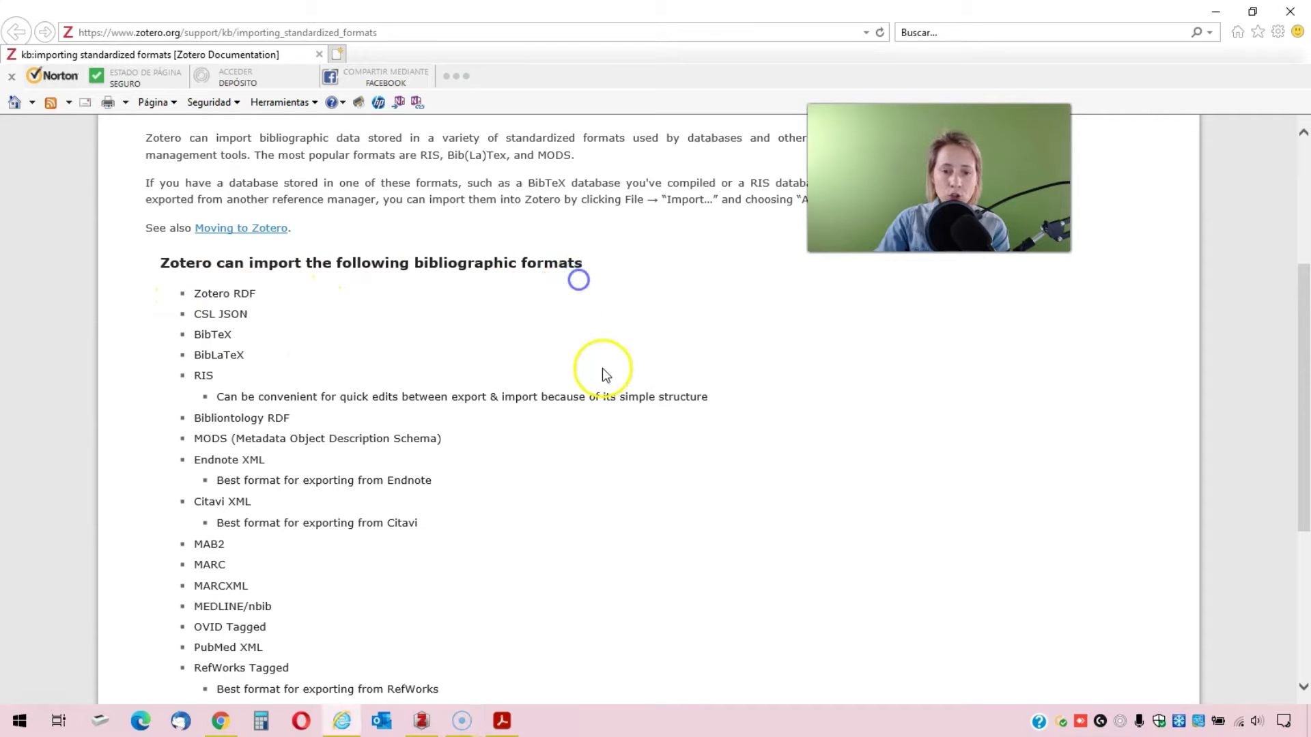
{"action": "scroll", "coordinate": [603, 368], "scroll_direction": "down", "scroll_amount": 1}
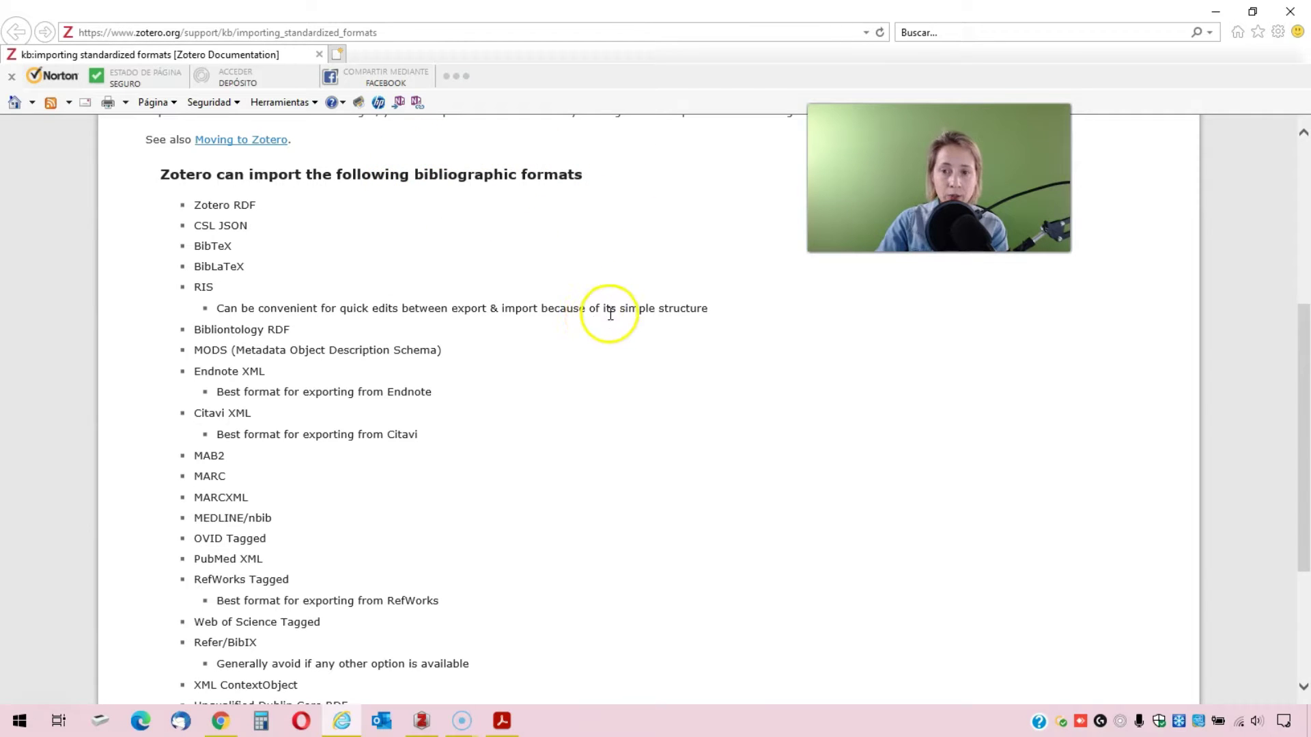
{"action": "scroll", "coordinate": [622, 351], "scroll_direction": "down", "scroll_amount": 1}
{"action": "scroll", "coordinate": [621, 351], "scroll_direction": "up", "scroll_amount": 1}
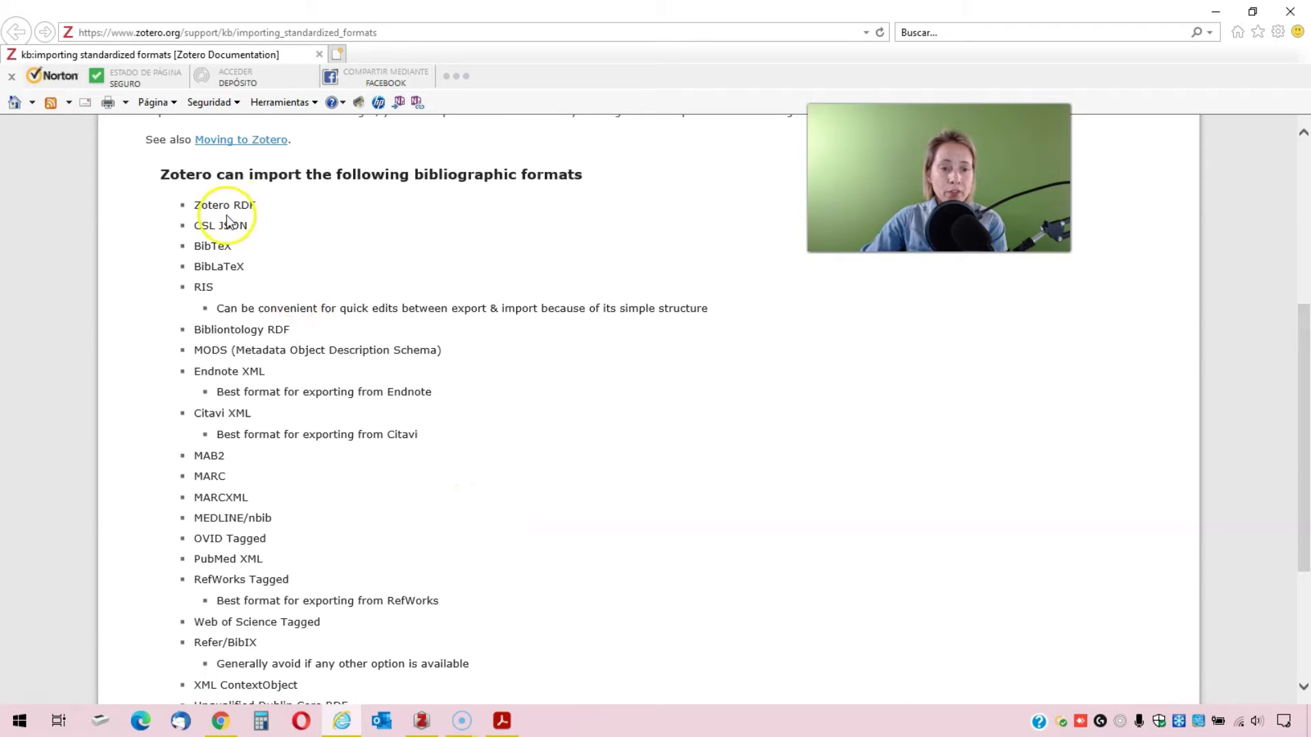
{"action": "scroll", "coordinate": [325, 330], "scroll_direction": "down", "scroll_amount": 1}
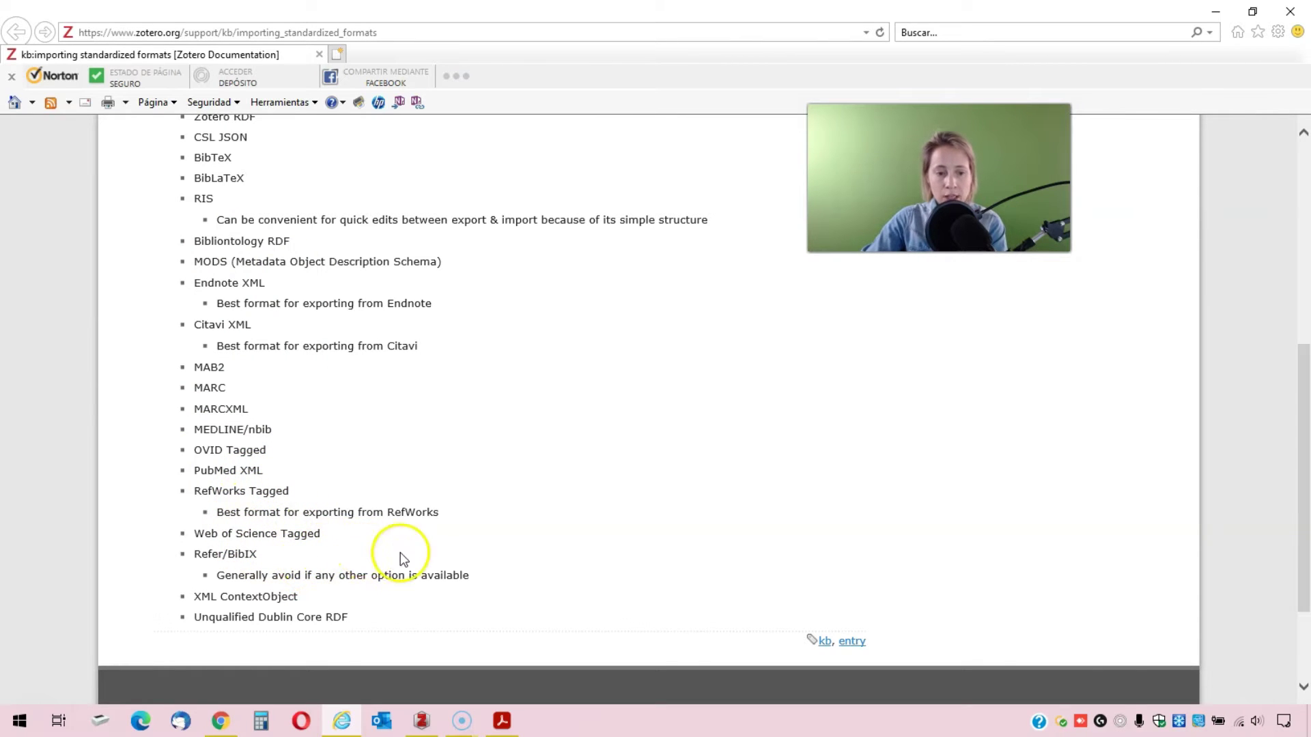
{"action": "scroll", "coordinate": [331, 257], "scroll_direction": "up", "scroll_amount": 2}
{"action": "scroll", "coordinate": [362, 266], "scroll_direction": "down", "scroll_amount": 1}
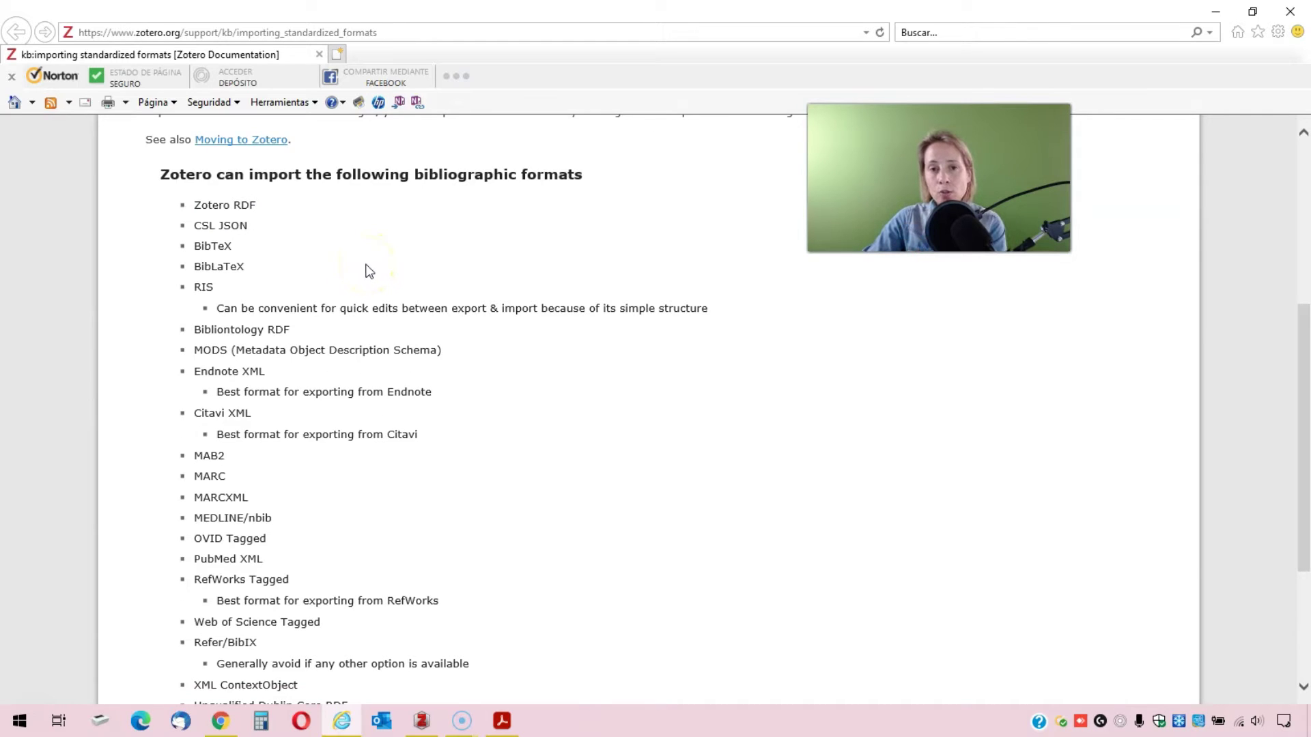
{"action": "left_click", "coordinate": [541, 361]}
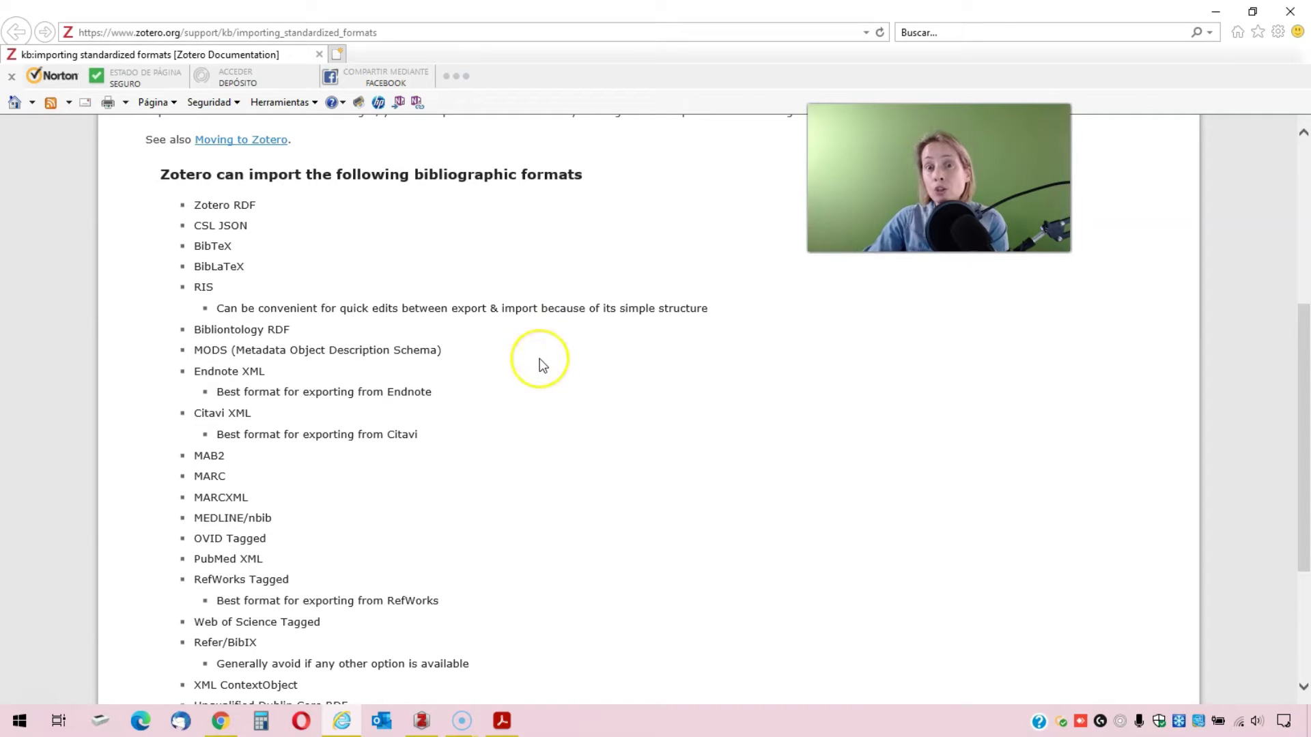
{"action": "left_click", "coordinate": [588, 360]}
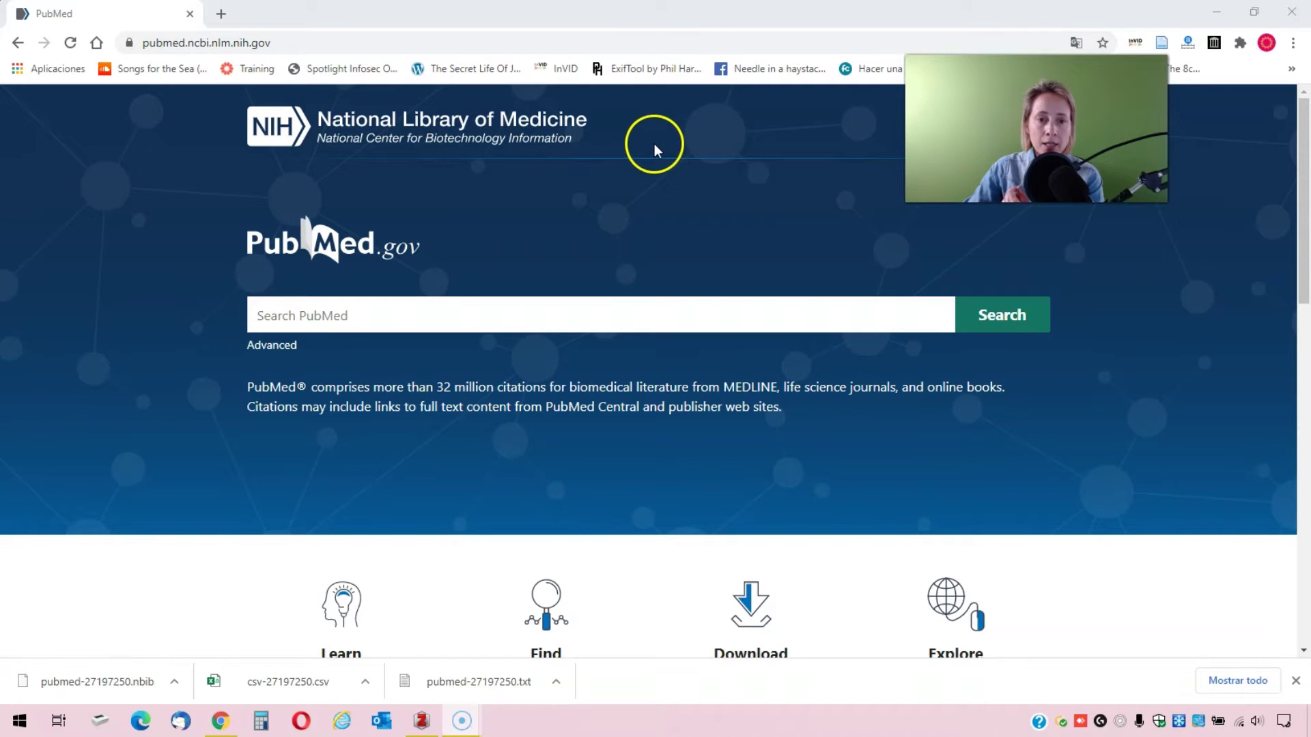
Search PubMed for cholesterol and open the free full text article "The Role of Cholesterol in Cancer"
{"action": "left_click", "coordinate": [653, 311]}
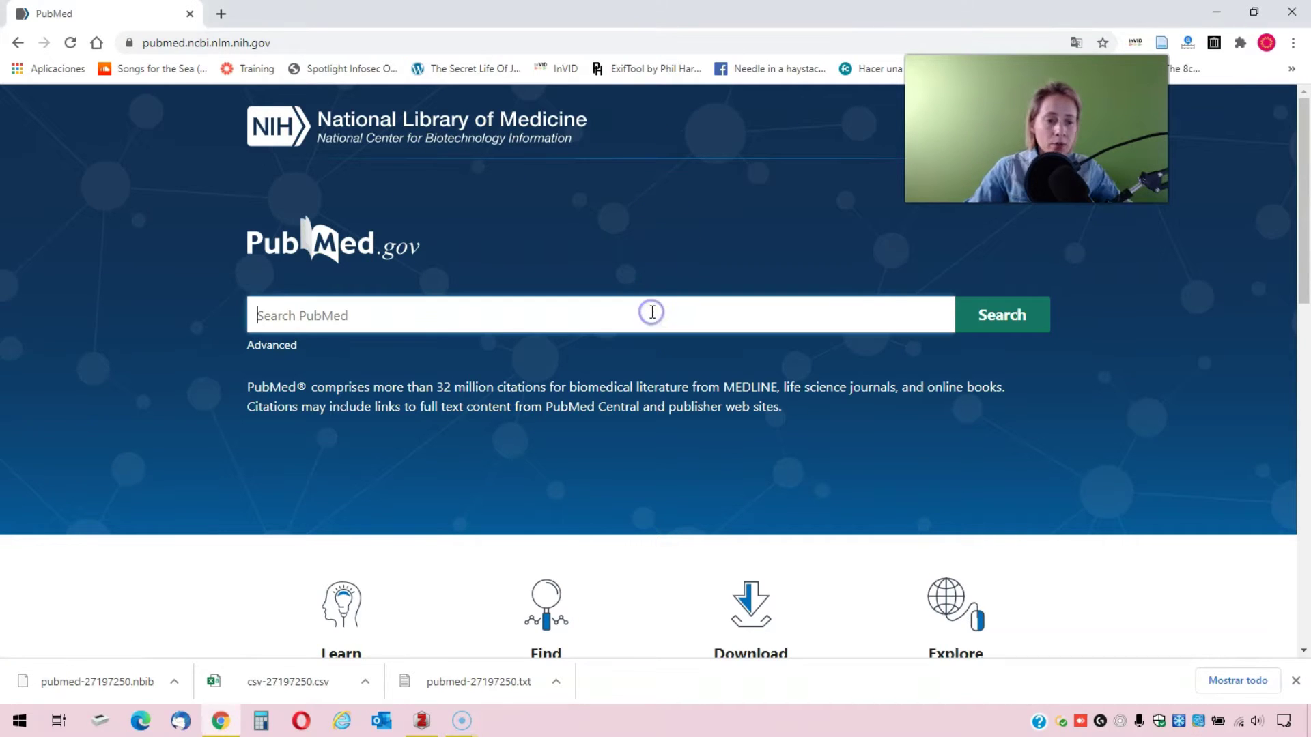
{"action": "type", "text": "cho"}
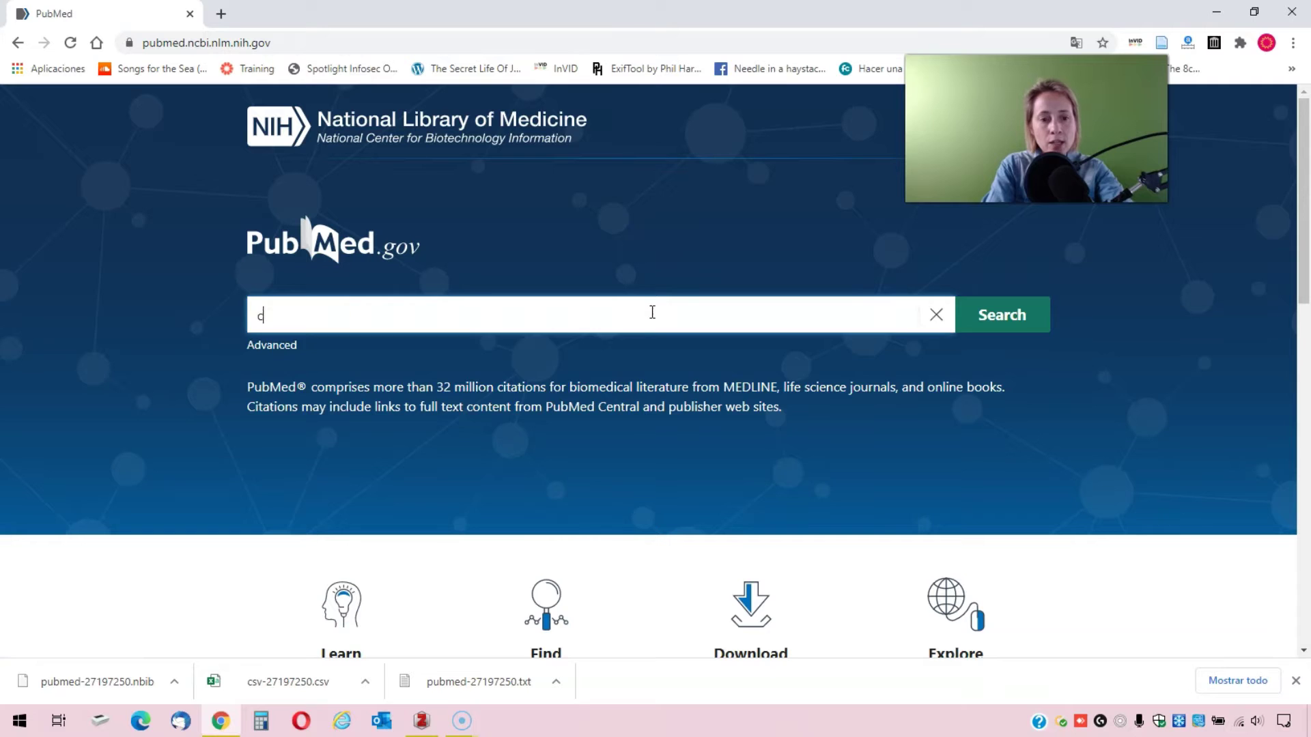
{"action": "type", "text": "lesterol"}
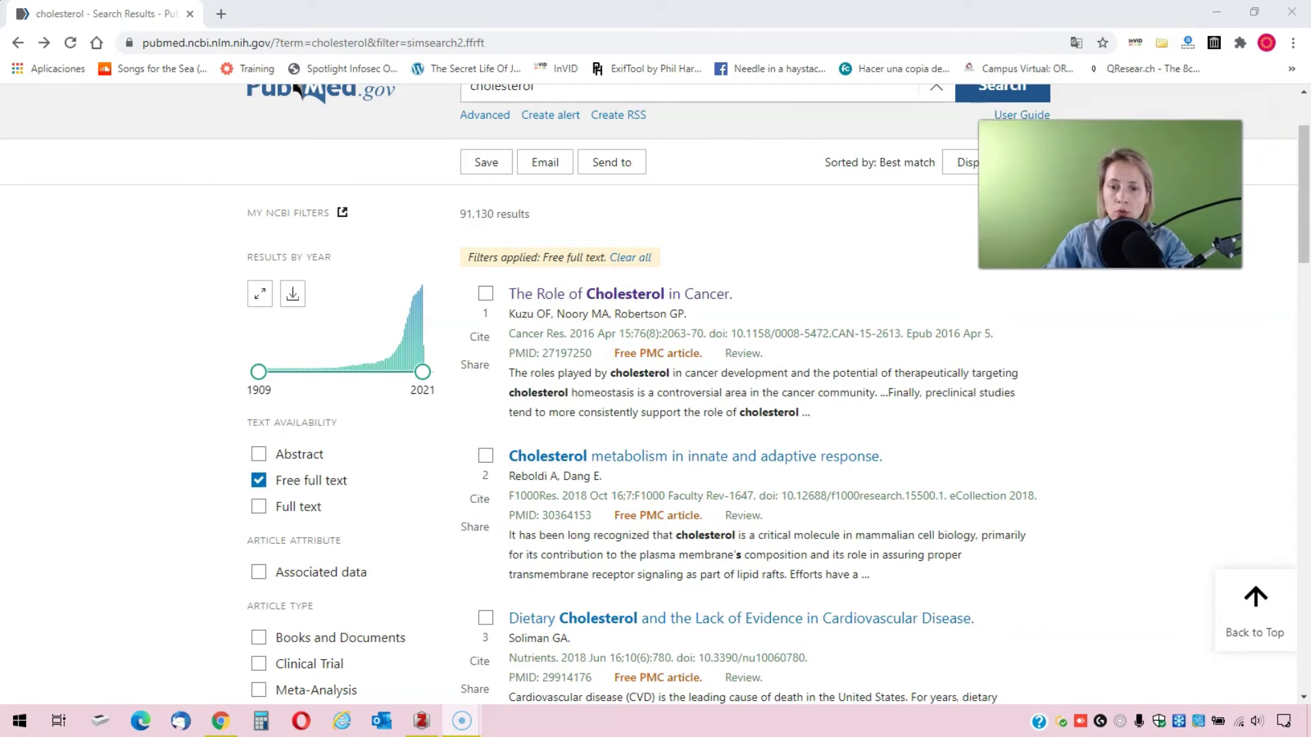
{"action": "left_click", "coordinate": [563, 295]}
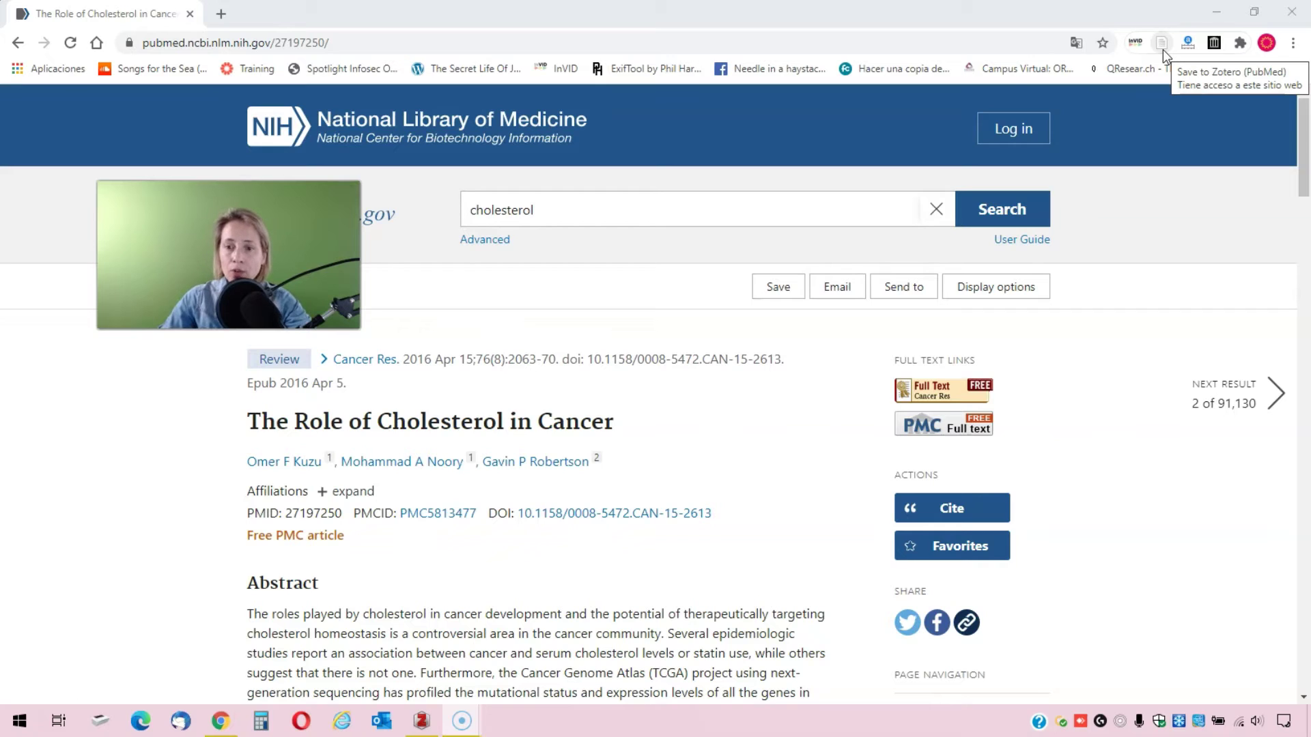
Check the destinations to which the PubMed article can be sent, without choosing one
{"action": "left_click", "coordinate": [904, 288]}
{"action": "left_click", "coordinate": [904, 288]}
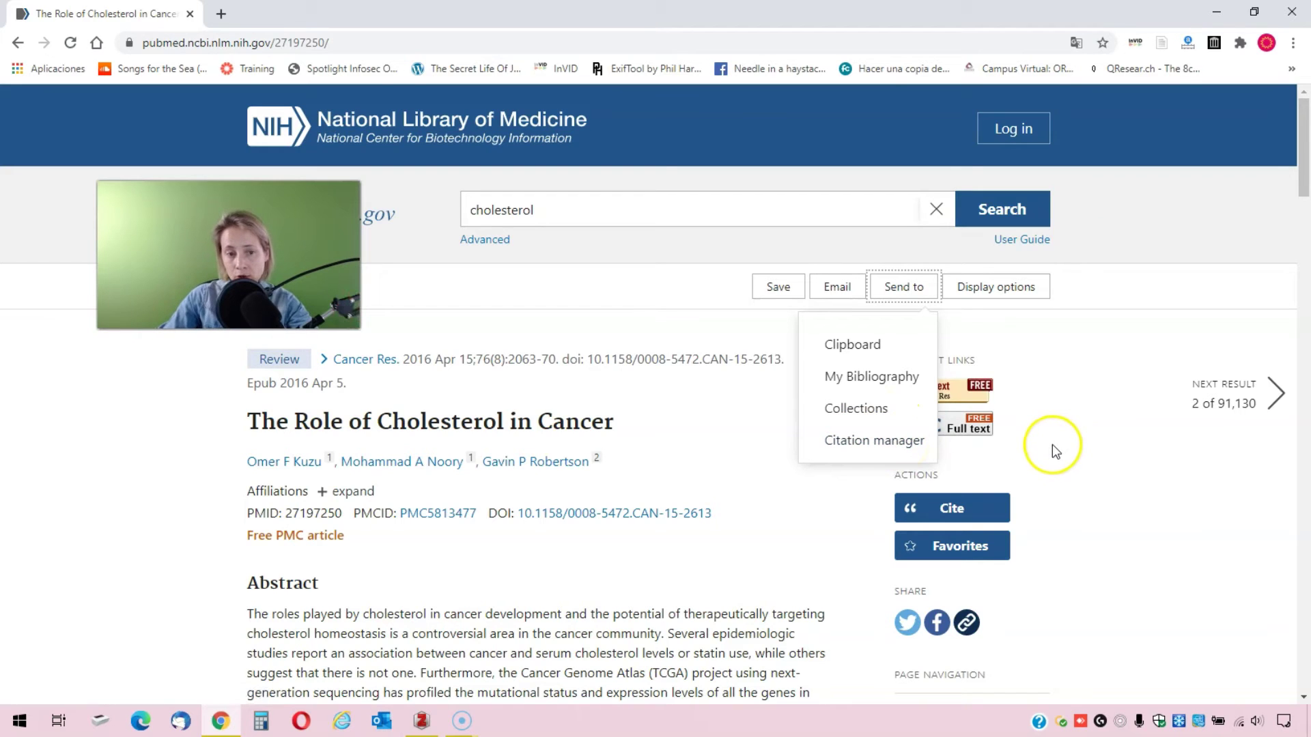
{"action": "left_click", "coordinate": [1128, 459]}
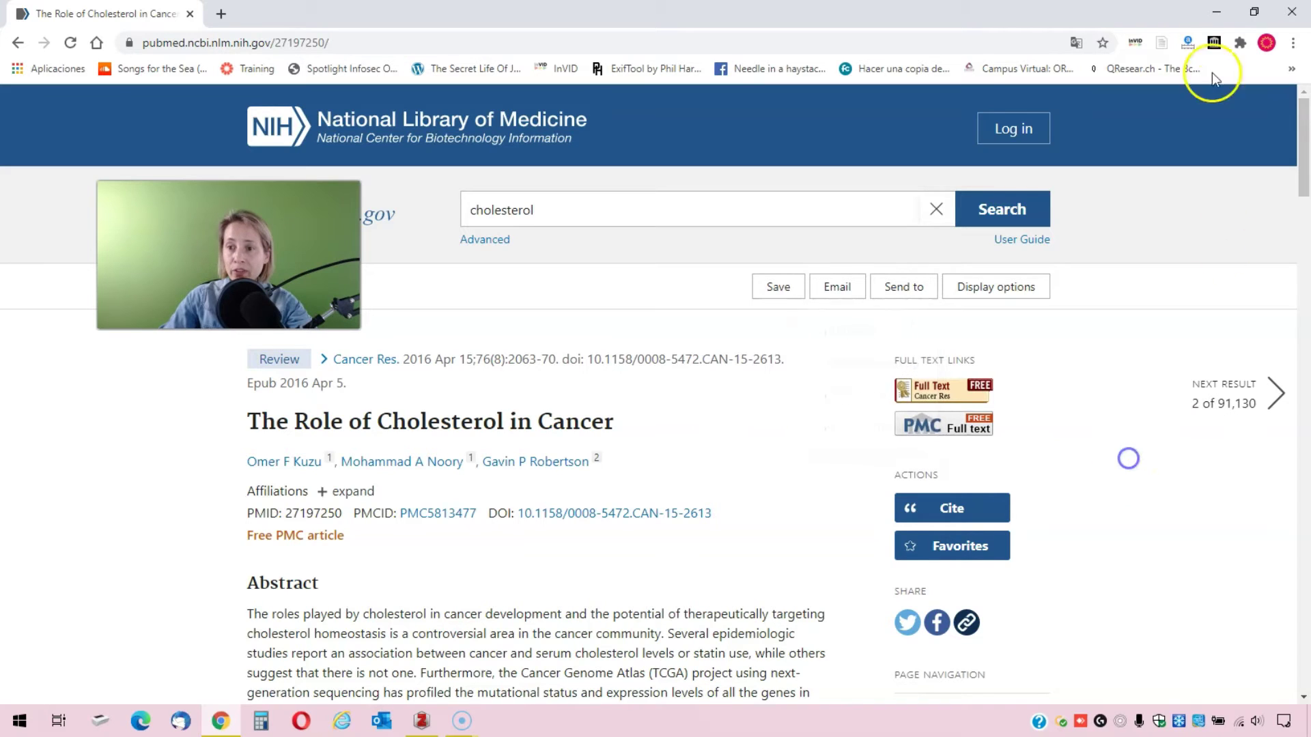
Save the article to Mi biblioteca with the Zotero browser connector and select its new entry in Zotero
{"action": "left_click", "coordinate": [1158, 41]}
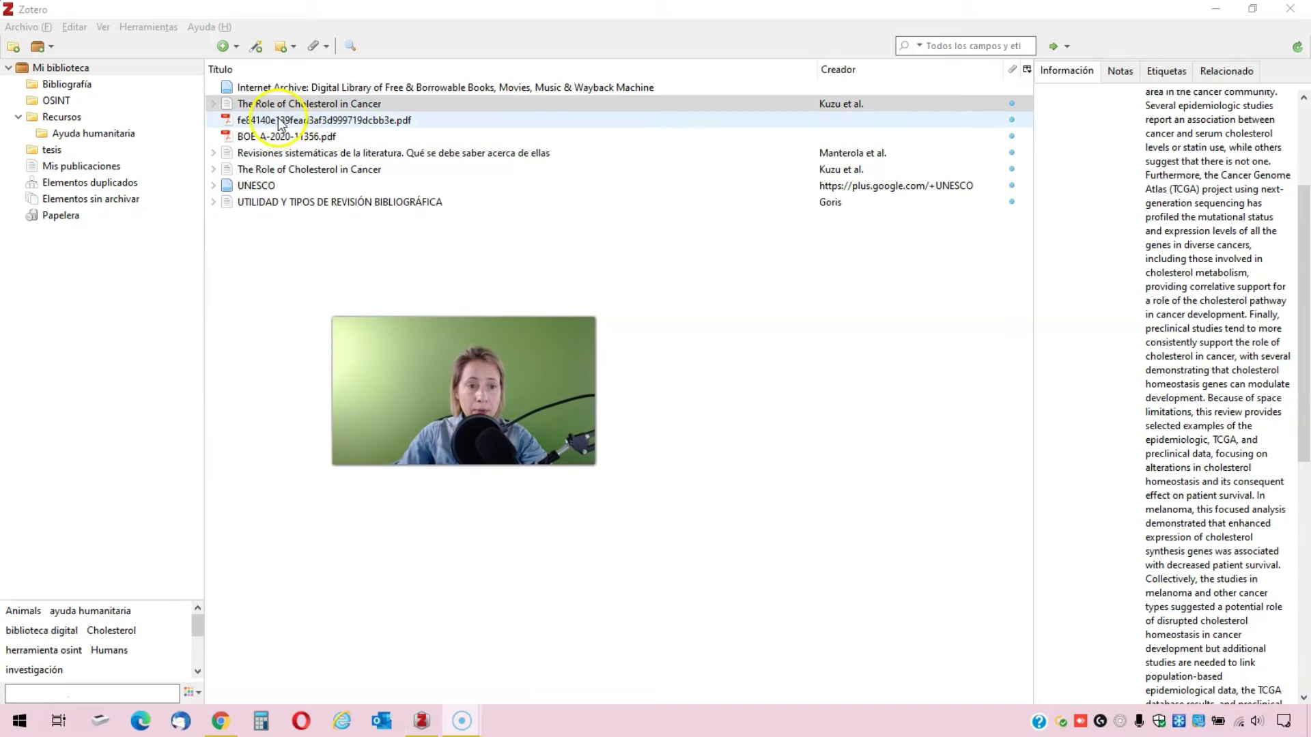
{"action": "left_click", "coordinate": [280, 106]}
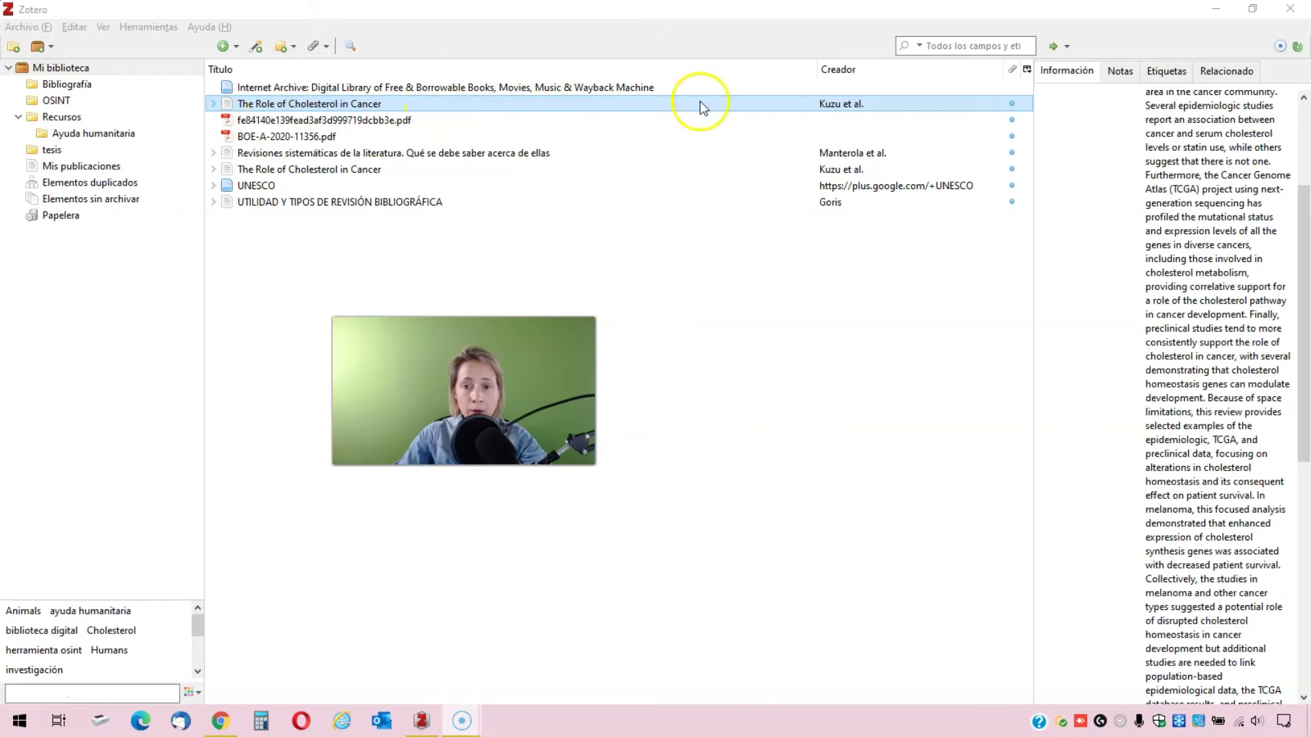
Review the saved article's metadata, from title and abstract down to publication, issue and page fields, without editing them
{"action": "left_click", "coordinate": [1156, 90]}
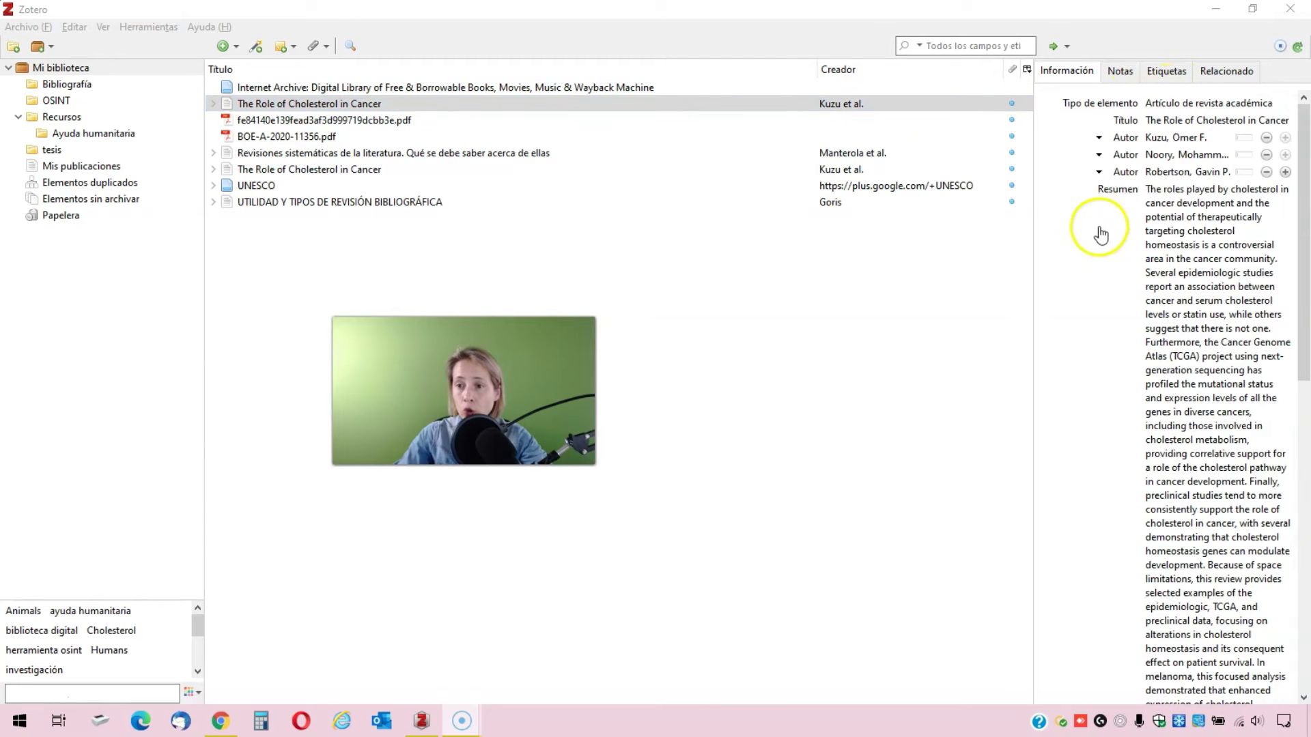
{"action": "scroll", "coordinate": [1265, 482], "scroll_direction": "down", "scroll_amount": 10}
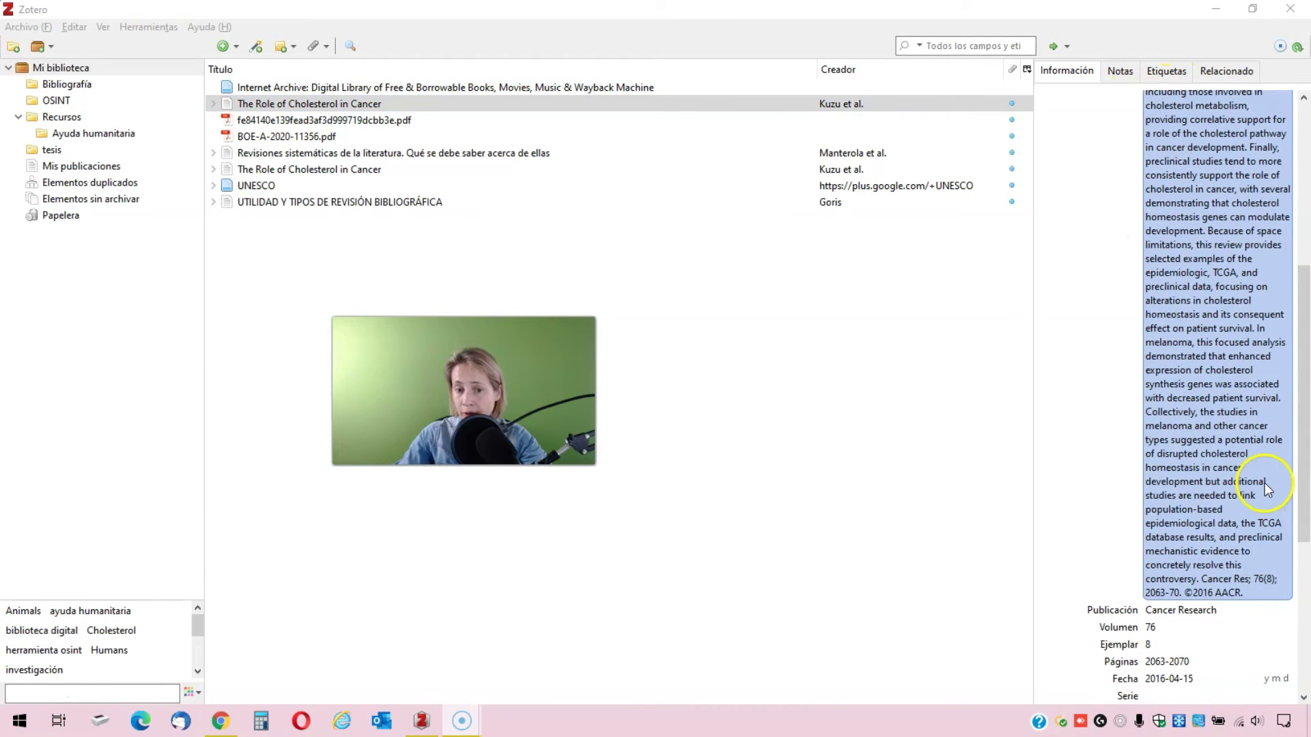
{"action": "left_click", "coordinate": [1220, 530]}
{"action": "left_click", "coordinate": [1208, 661]}
{"action": "key", "text": "Escape"}
{"action": "left_click", "coordinate": [1207, 645]}
{"action": "key", "text": "Escape"}
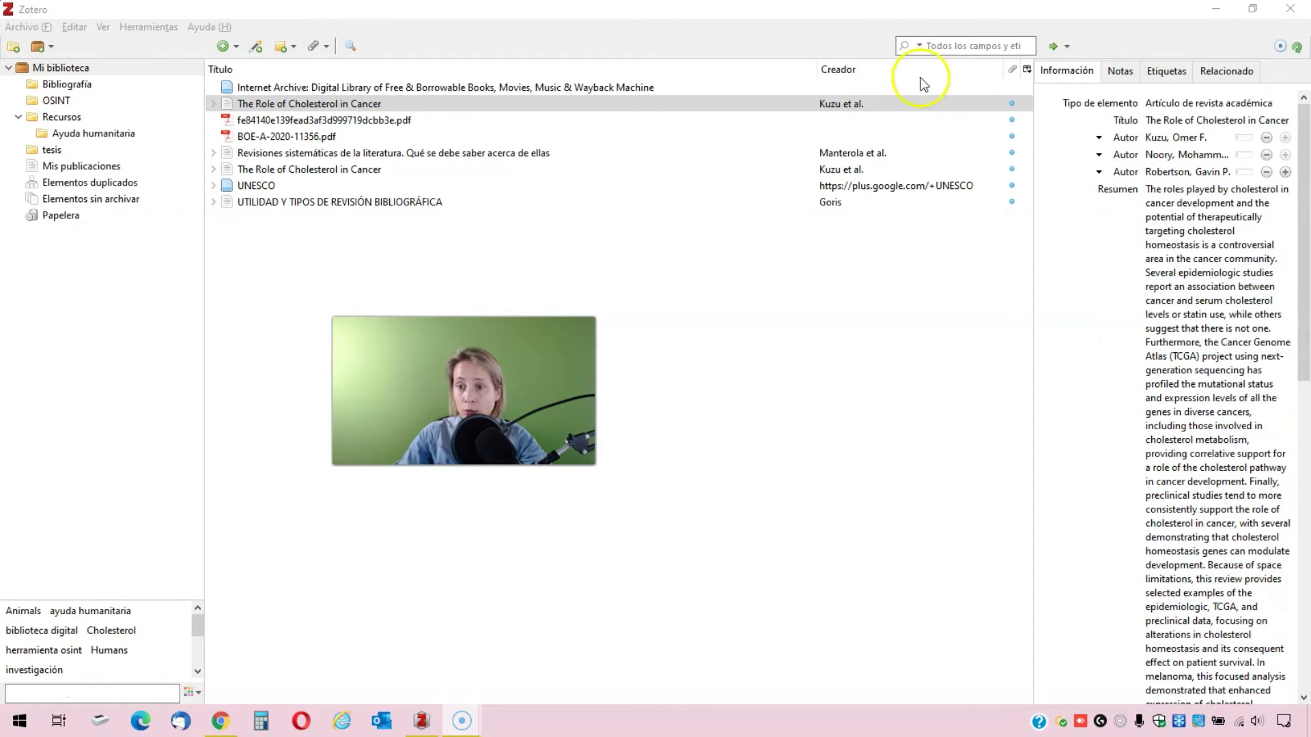
Open the PDF attached to the saved article "The Role of Cholesterol in Cancer"
{"action": "left_click", "coordinate": [1011, 107]}
{"action": "mouse_move", "coordinate": [1014, 111]}
{"action": "left_mouse_down"}
{"action": "mouse_move", "coordinate": [1016, 74]}
{"action": "mouse_move", "coordinate": [1015, 109]}
{"action": "left_mouse_up"}
{"action": "left_click", "coordinate": [1014, 108]}
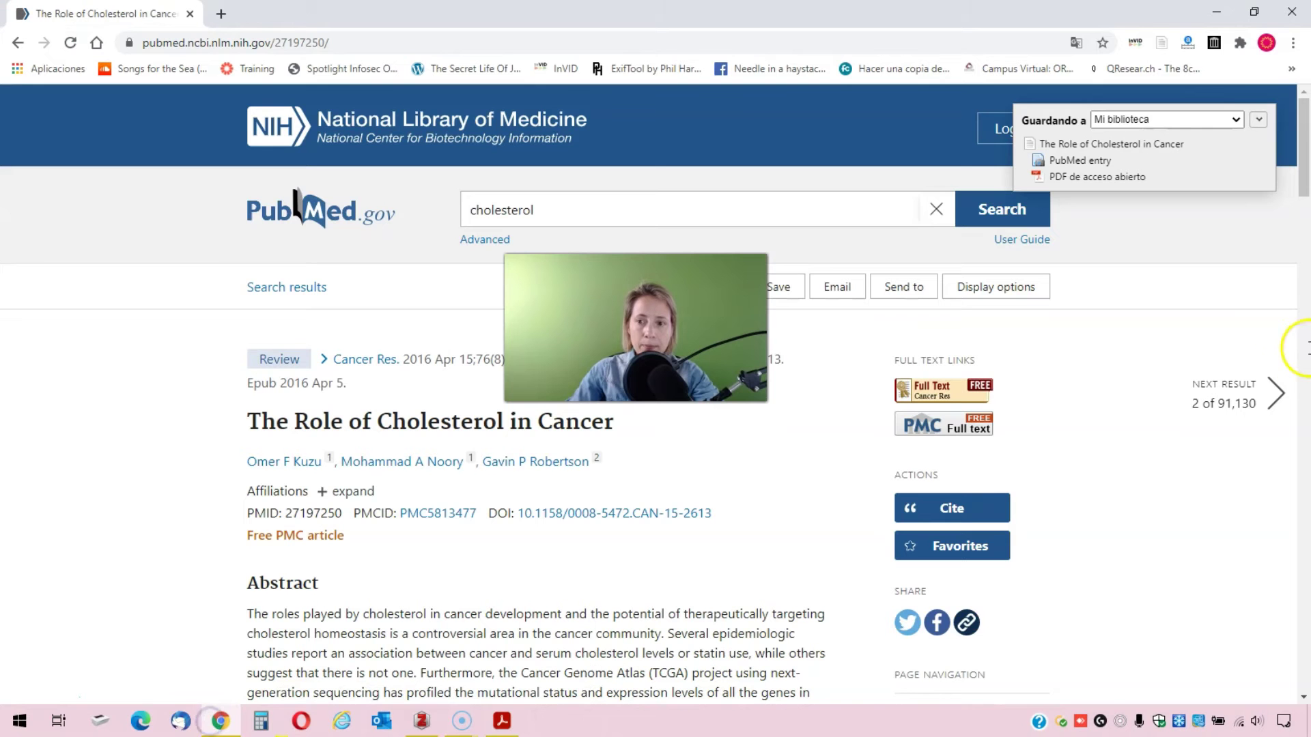
Create and download a citation manager file (.nbib) for the cholesterol article from its PubMed page
{"action": "left_click", "coordinate": [1191, 289]}
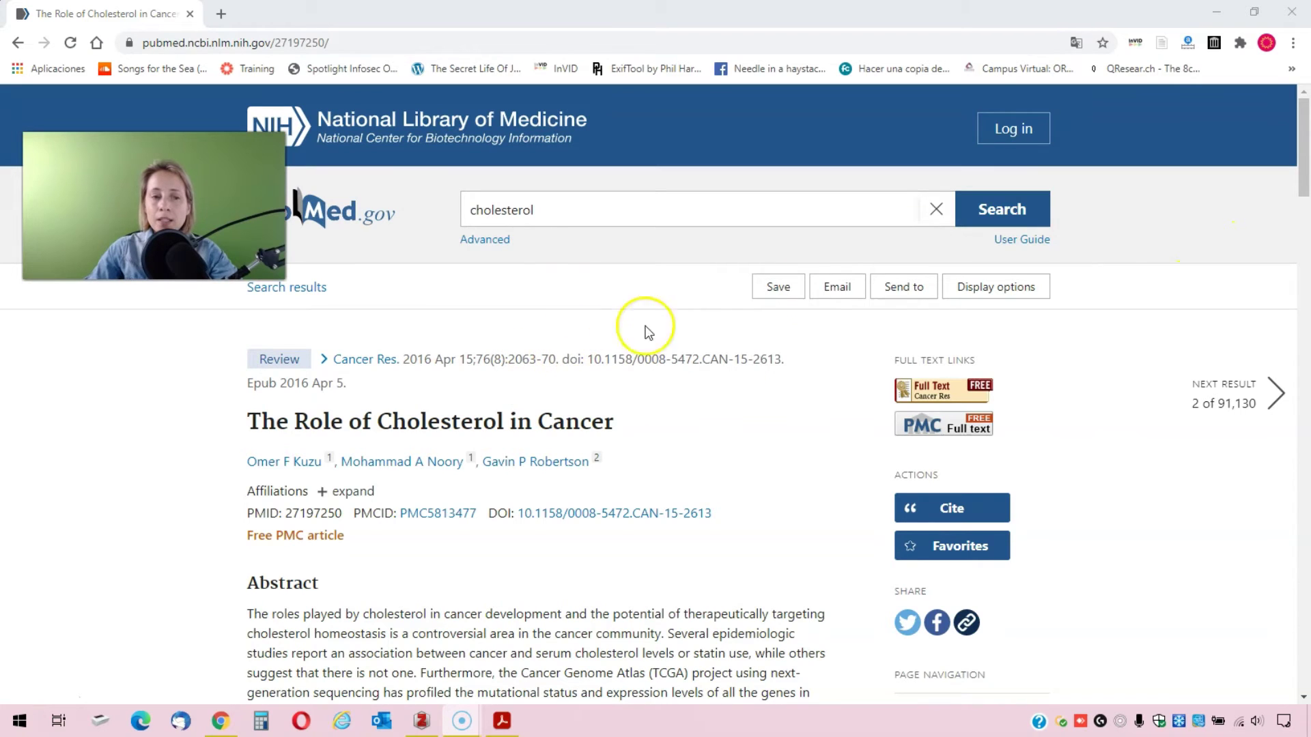
{"action": "left_click", "coordinate": [915, 294]}
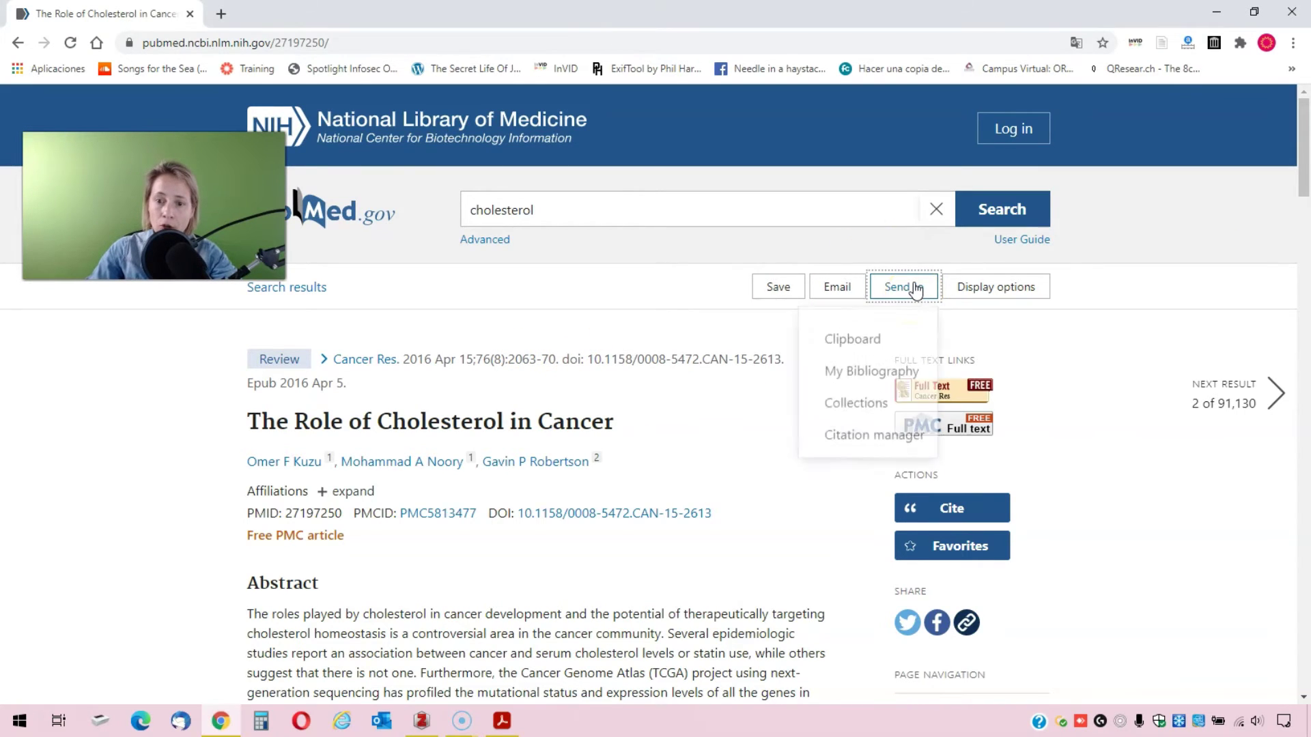
{"action": "left_click", "coordinate": [863, 445]}
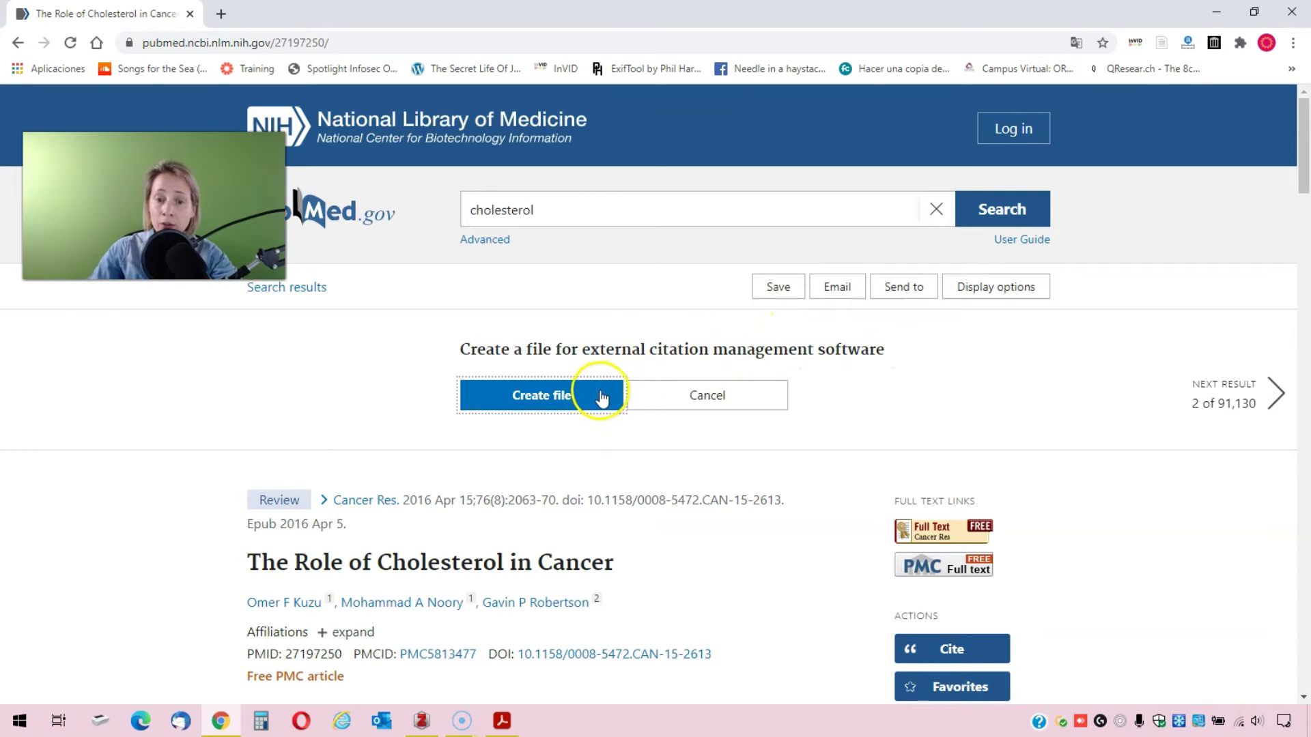
{"action": "left_click", "coordinate": [572, 404]}
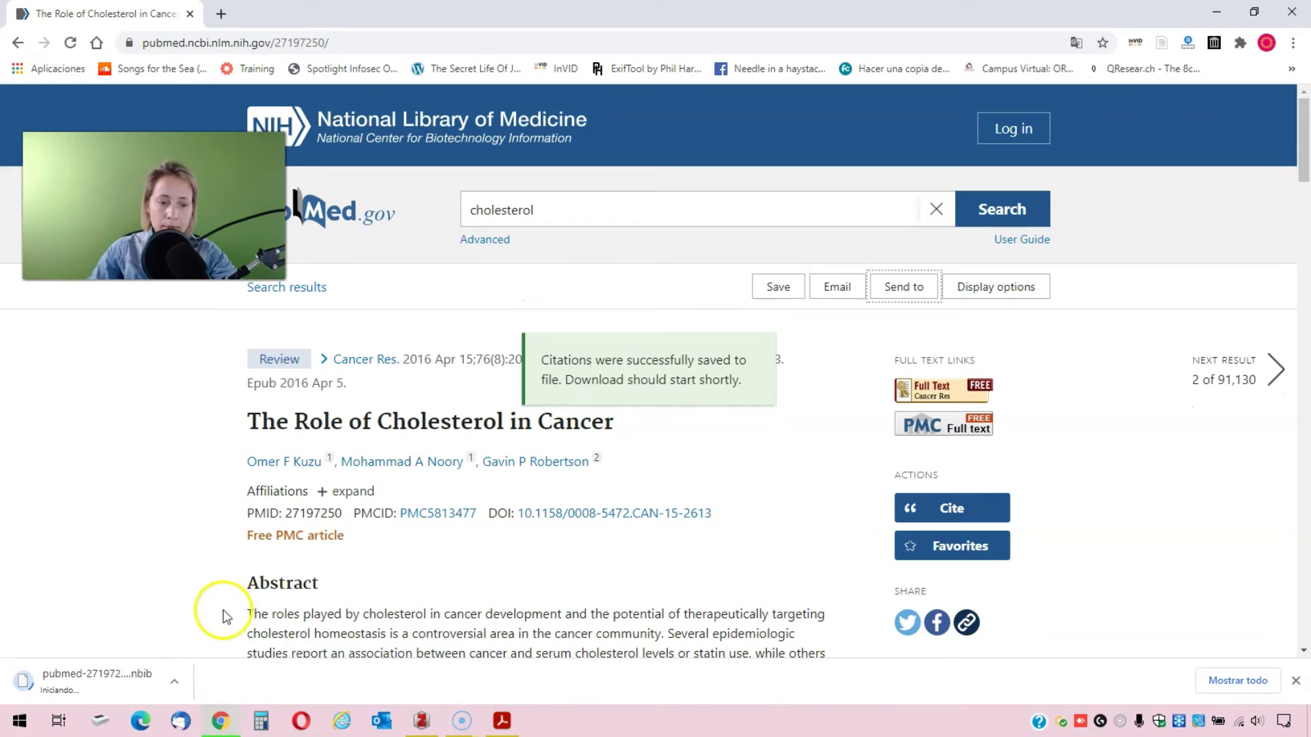
{"action": "left_click", "coordinate": [1297, 682]}
In Zotero, import the downloaded file pubmed-27197250 (1).nbib into a new collection, copying files to the Zotero storage folder
{"action": "left_click", "coordinate": [421, 720]}
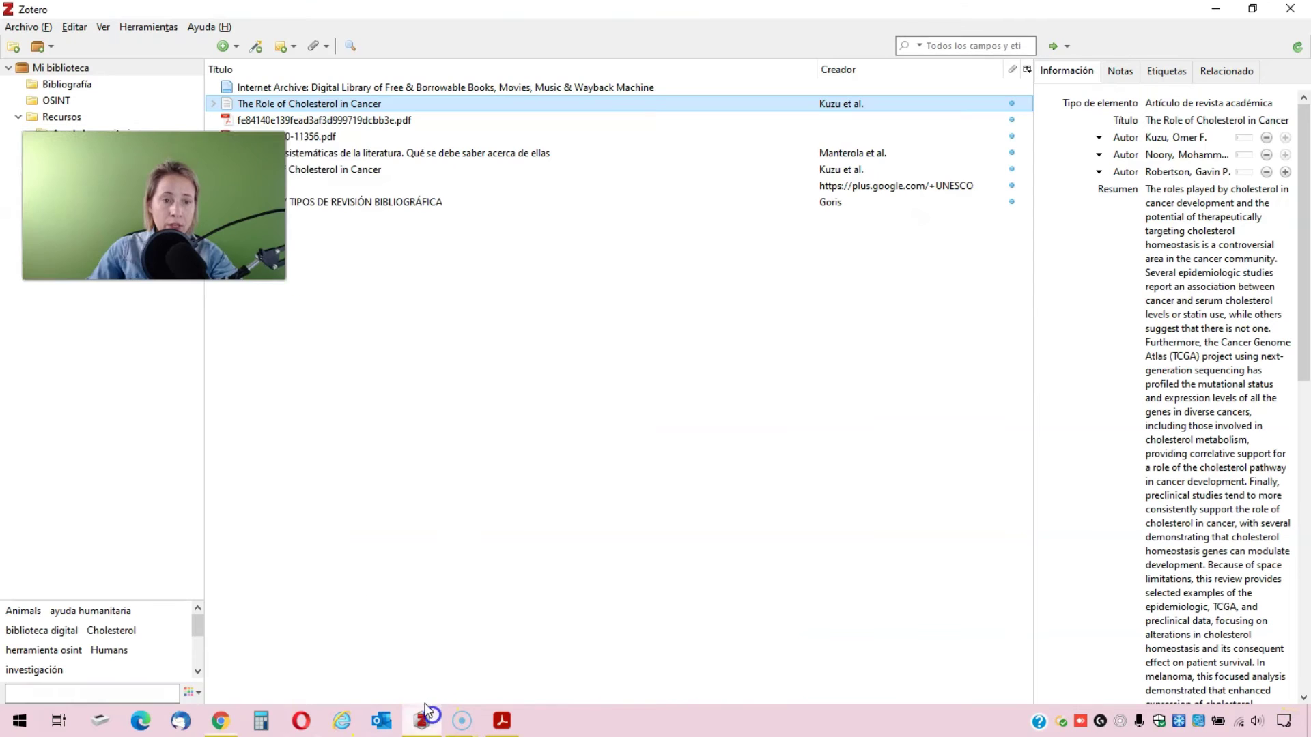
{"action": "left_click", "coordinate": [27, 27]}
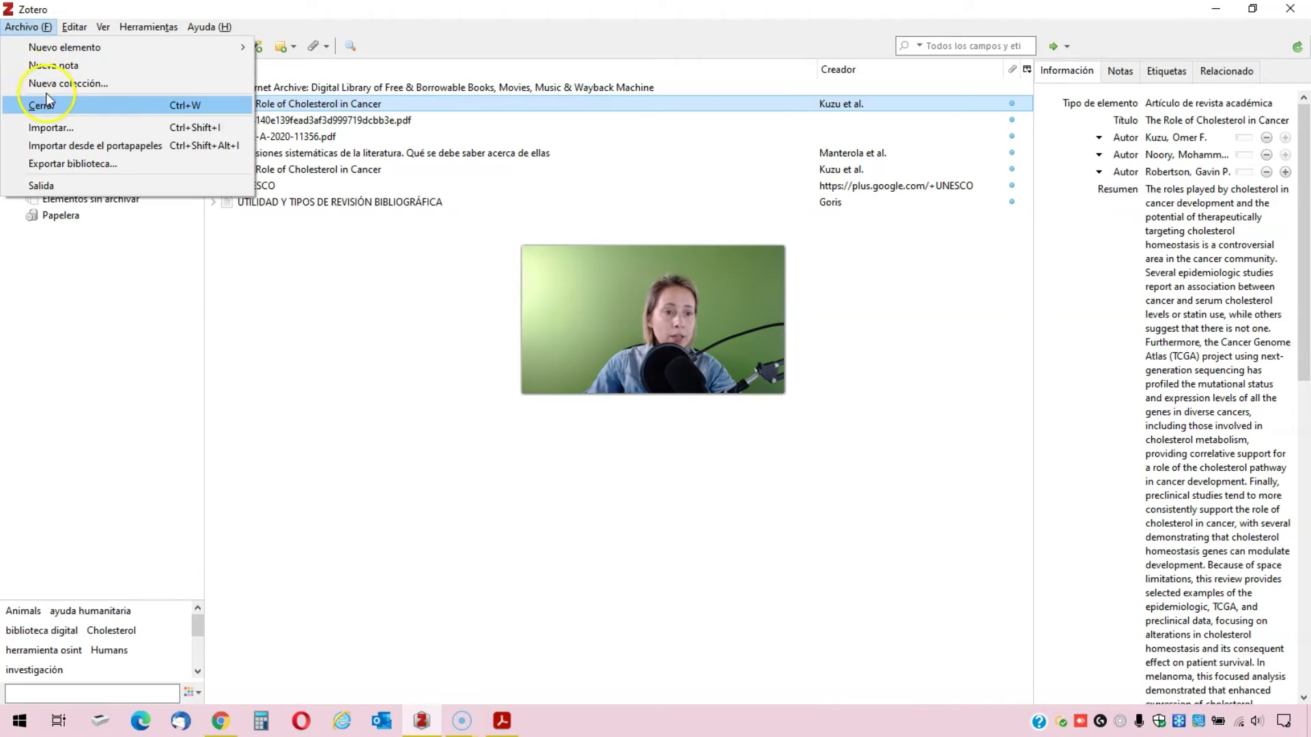
{"action": "left_click", "coordinate": [53, 128]}
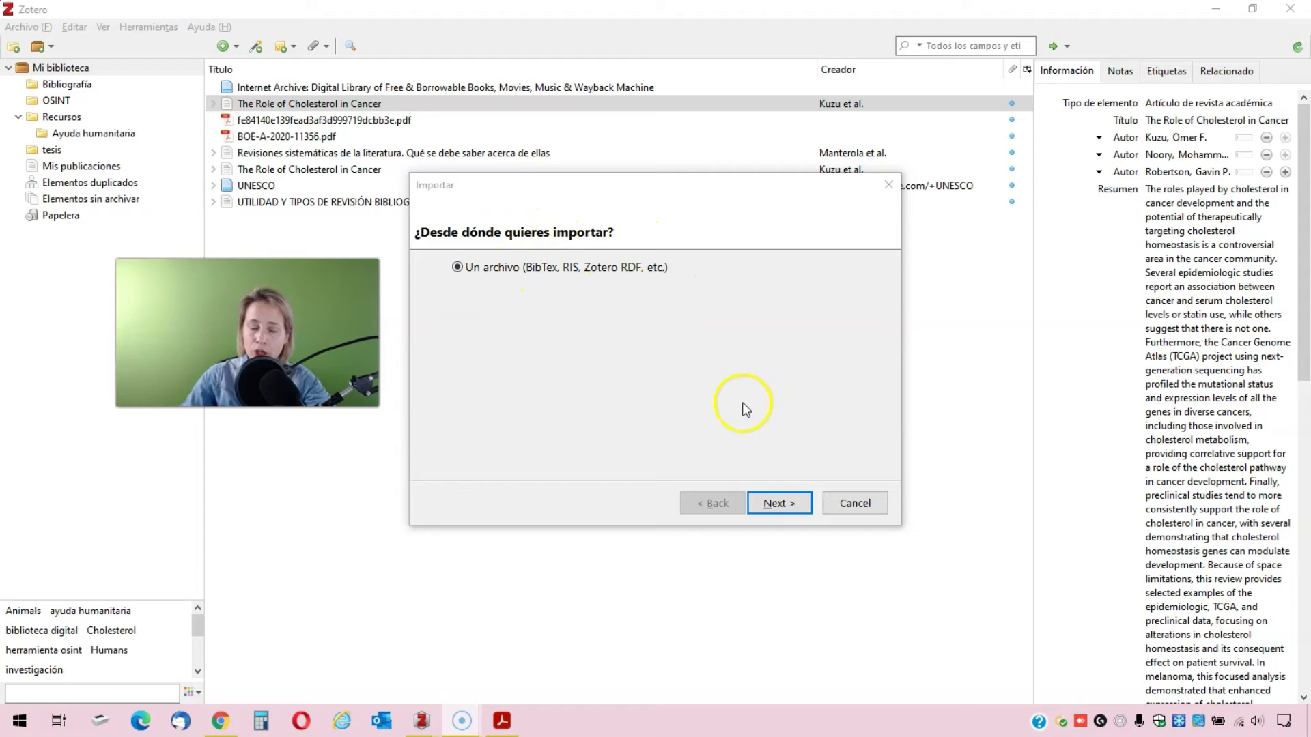
{"action": "left_click", "coordinate": [786, 506]}
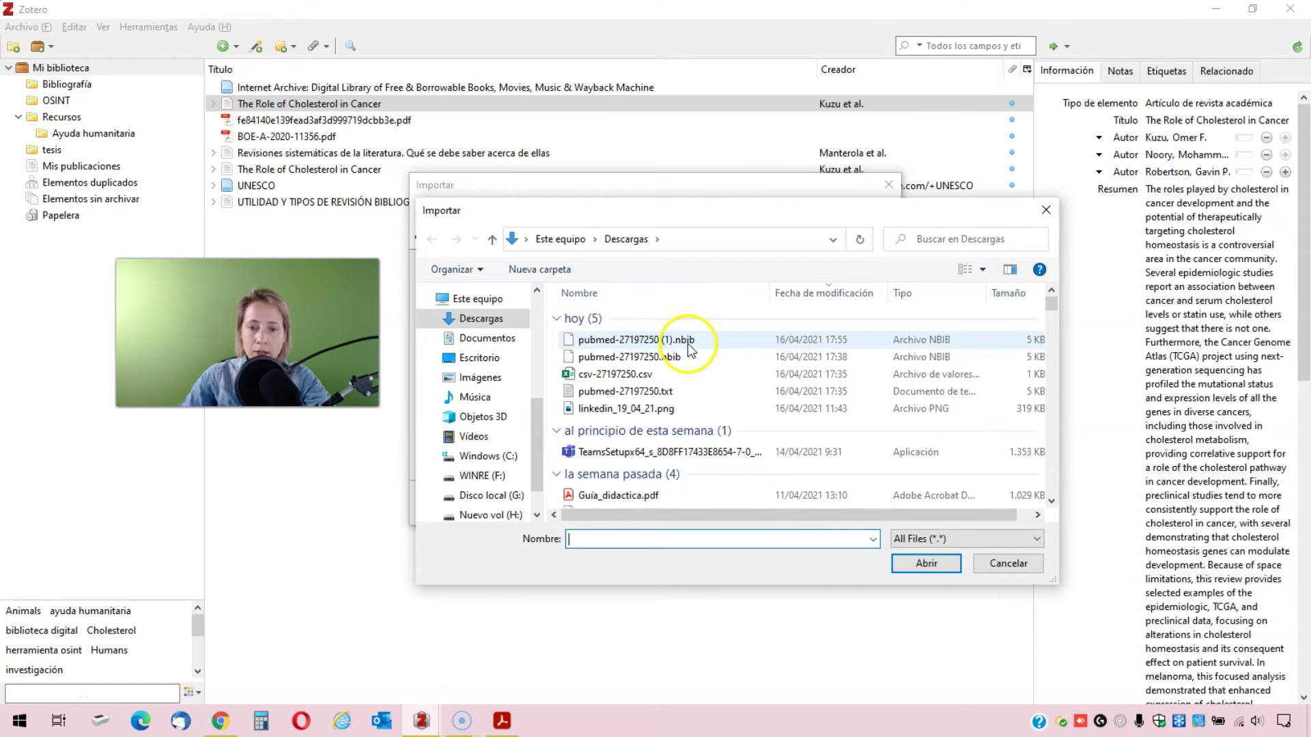
{"action": "left_click", "coordinate": [690, 348]}
{"action": "left_click", "coordinate": [920, 567]}
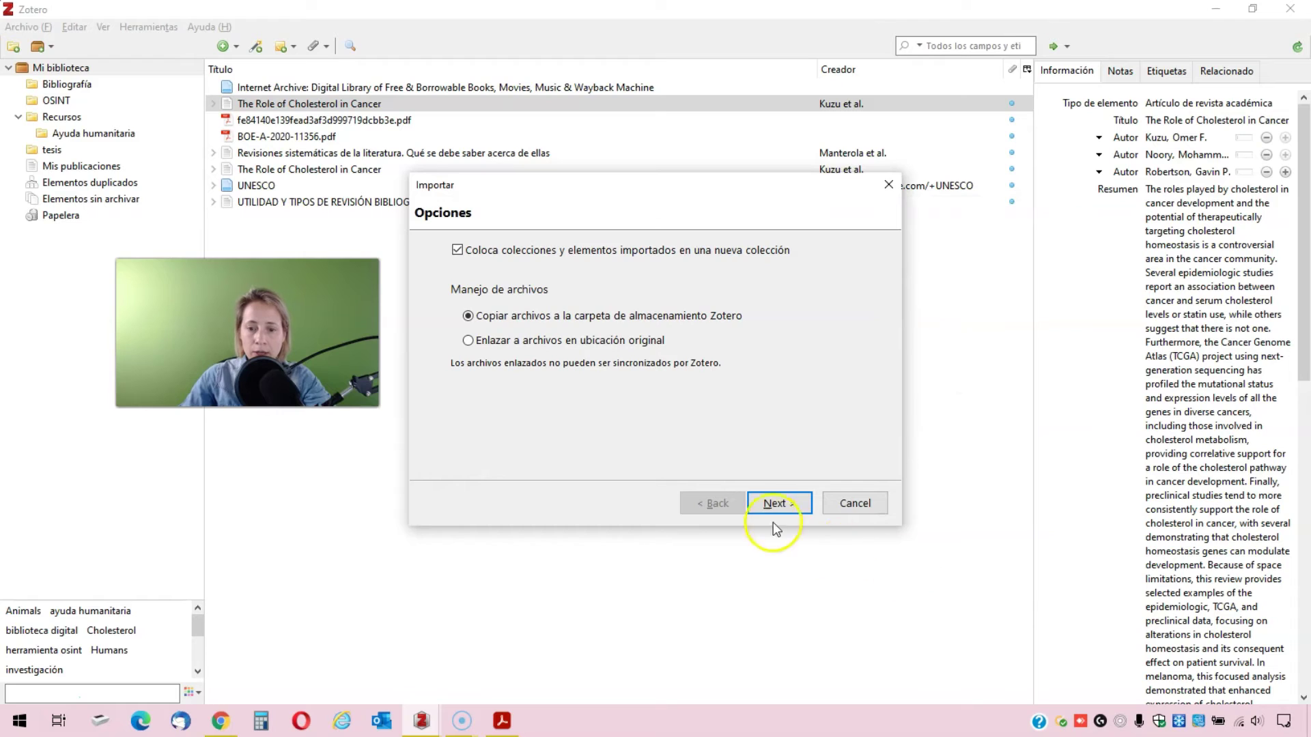
{"action": "left_click", "coordinate": [778, 505]}
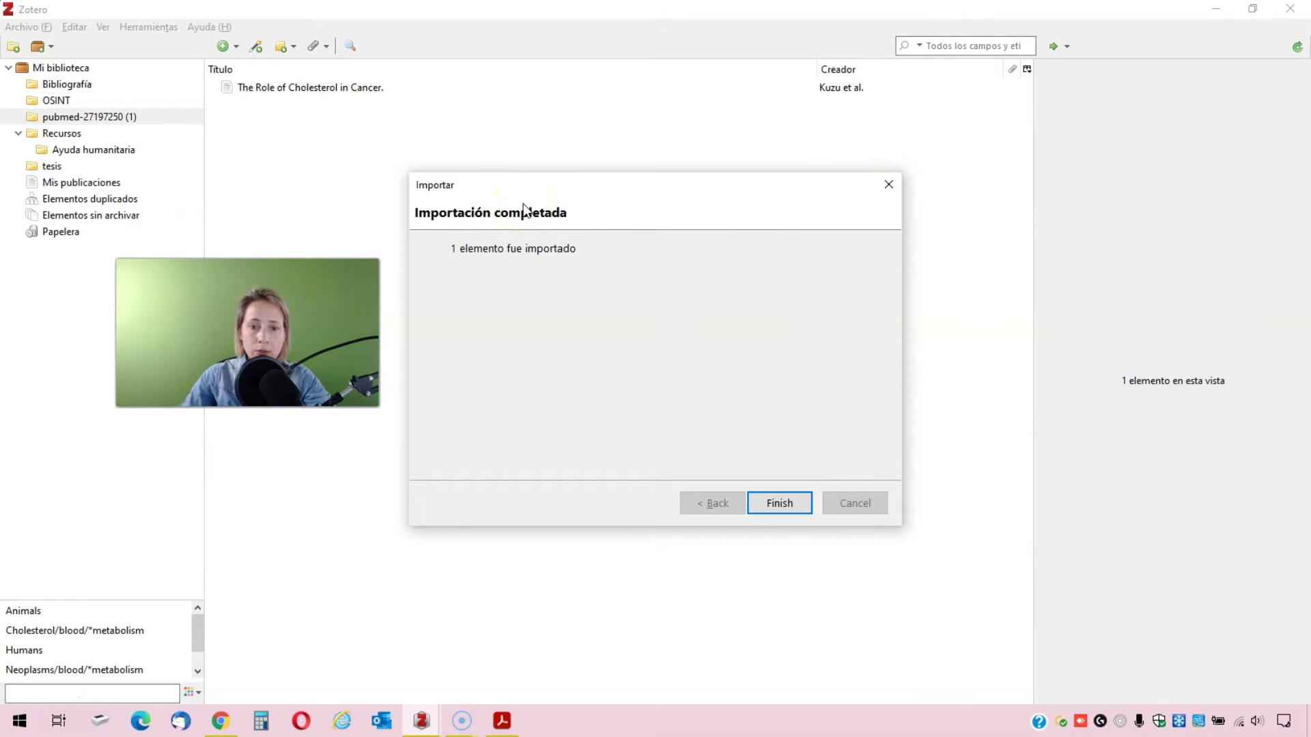
{"action": "left_click", "coordinate": [782, 505]}
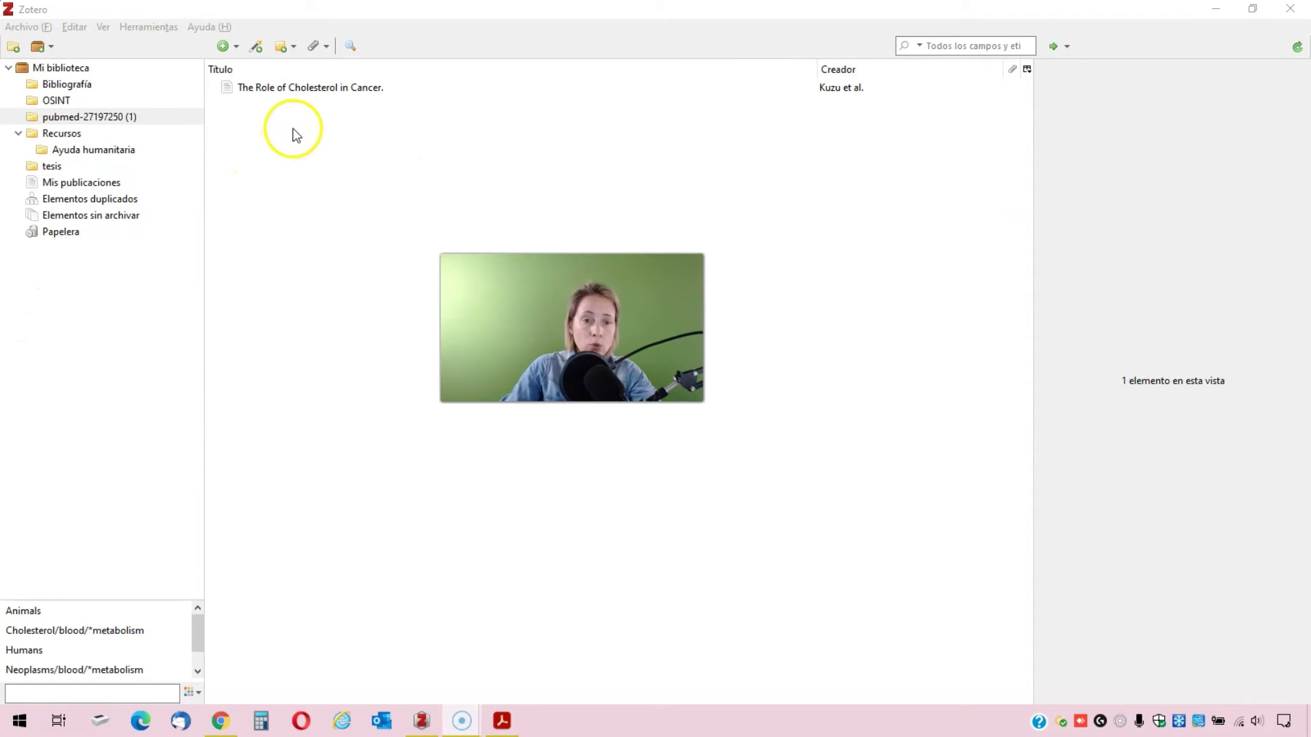
Review the imported article's metadata, from title, authors and abstract down to the publication, DOI, rights and modification date fields
{"action": "left_click", "coordinate": [307, 86]}
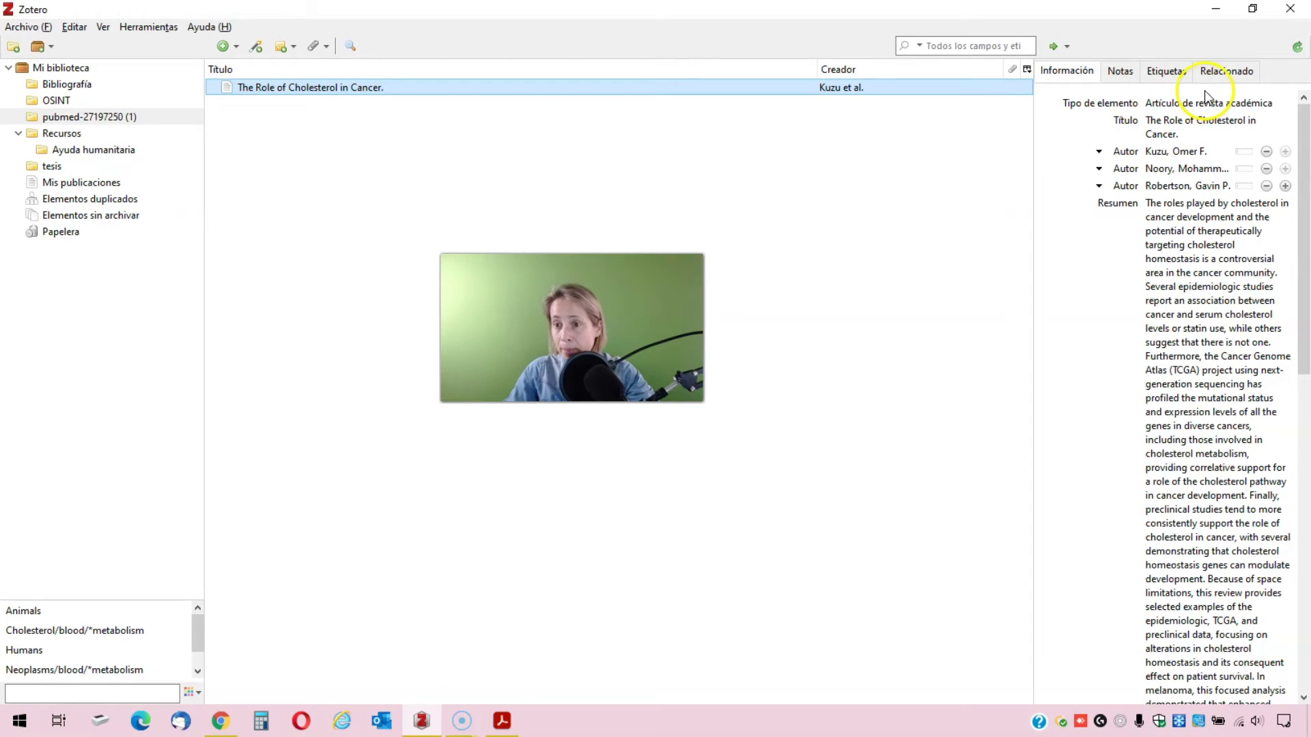
{"action": "left_click", "coordinate": [1154, 71]}
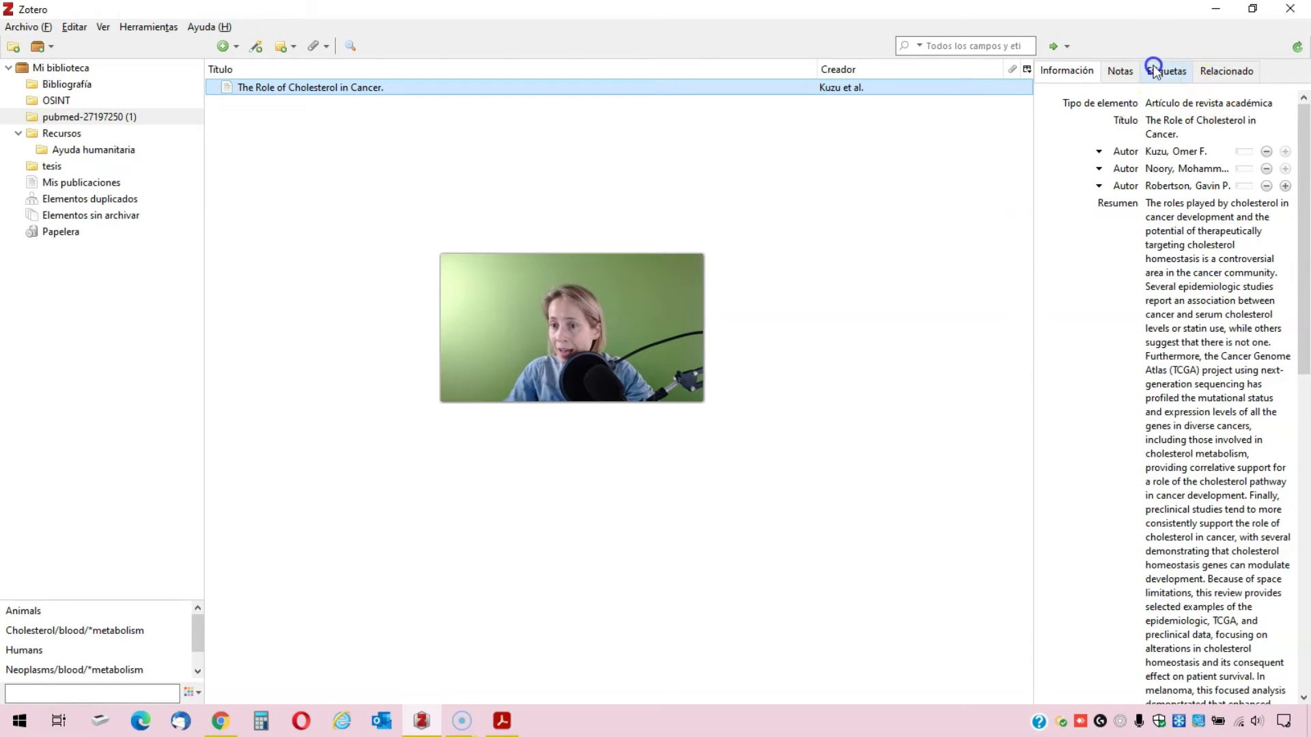
{"action": "left_click", "coordinate": [1066, 71]}
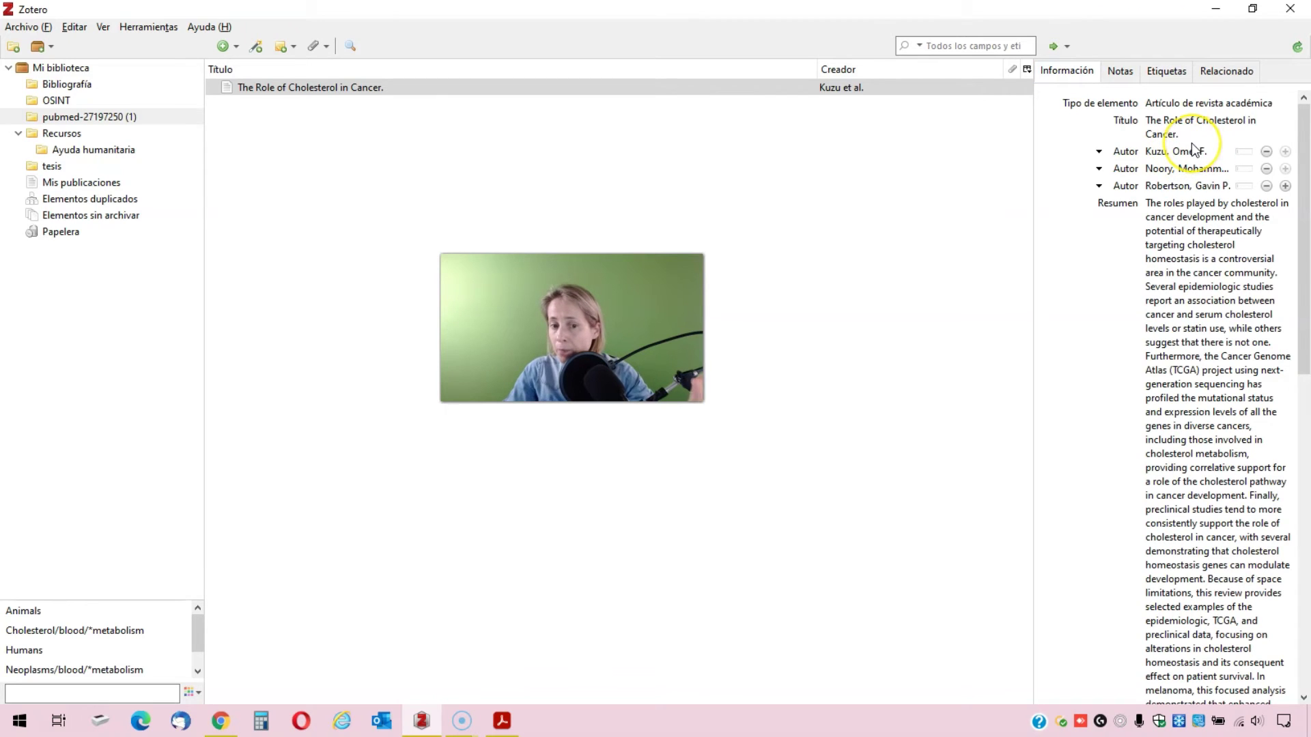
{"action": "scroll", "coordinate": [1193, 149], "scroll_direction": "down", "scroll_amount": 10}
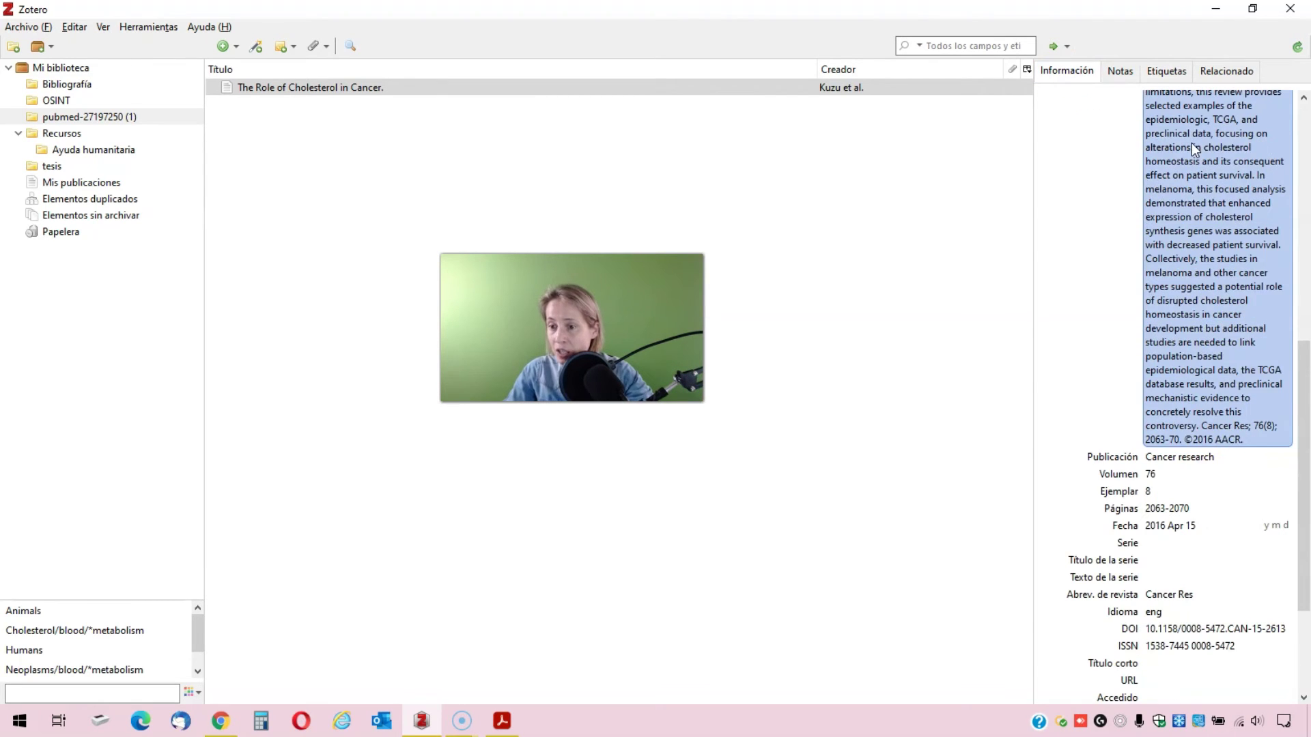
{"action": "left_click", "coordinate": [1195, 508]}
{"action": "scroll", "coordinate": [1195, 509], "scroll_direction": "down", "scroll_amount": 5}
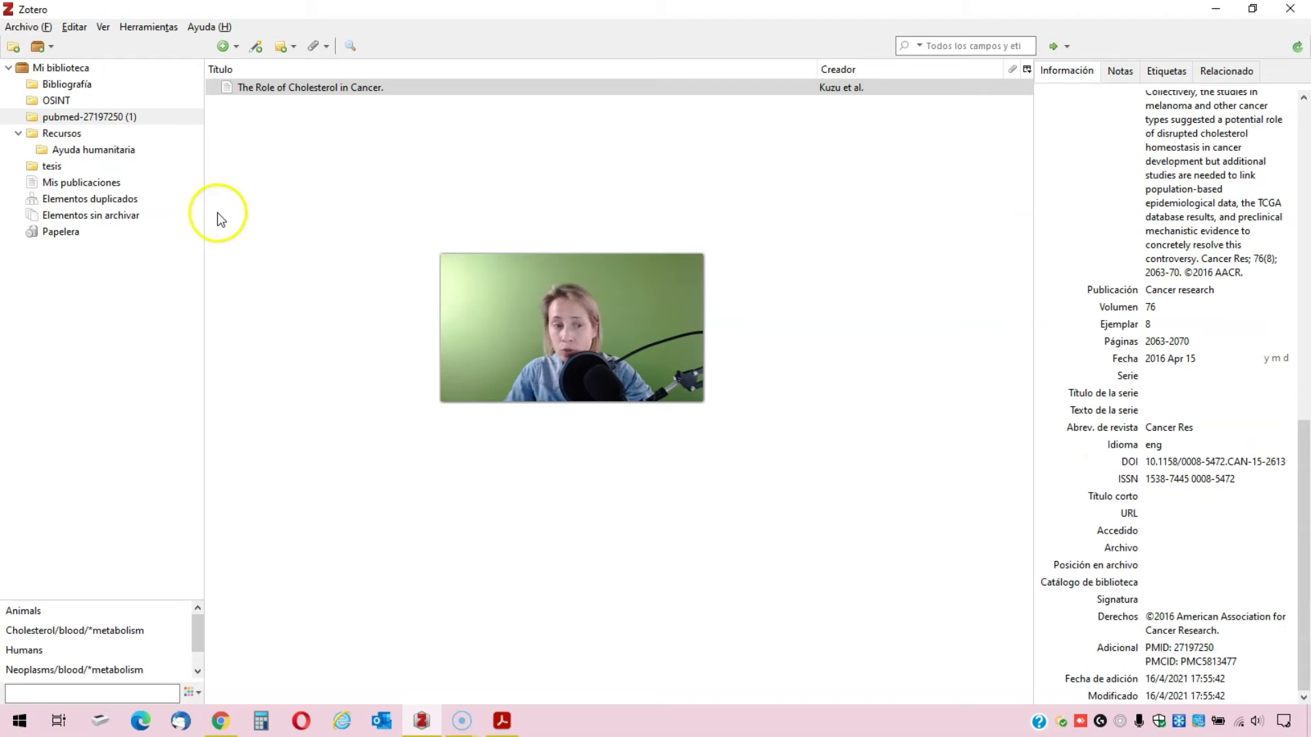
Check the imported article's entry in Mi biblioteca and reopen it from the pubmed-27197250 (1) collection to view its details
{"action": "left_click", "coordinate": [54, 71]}
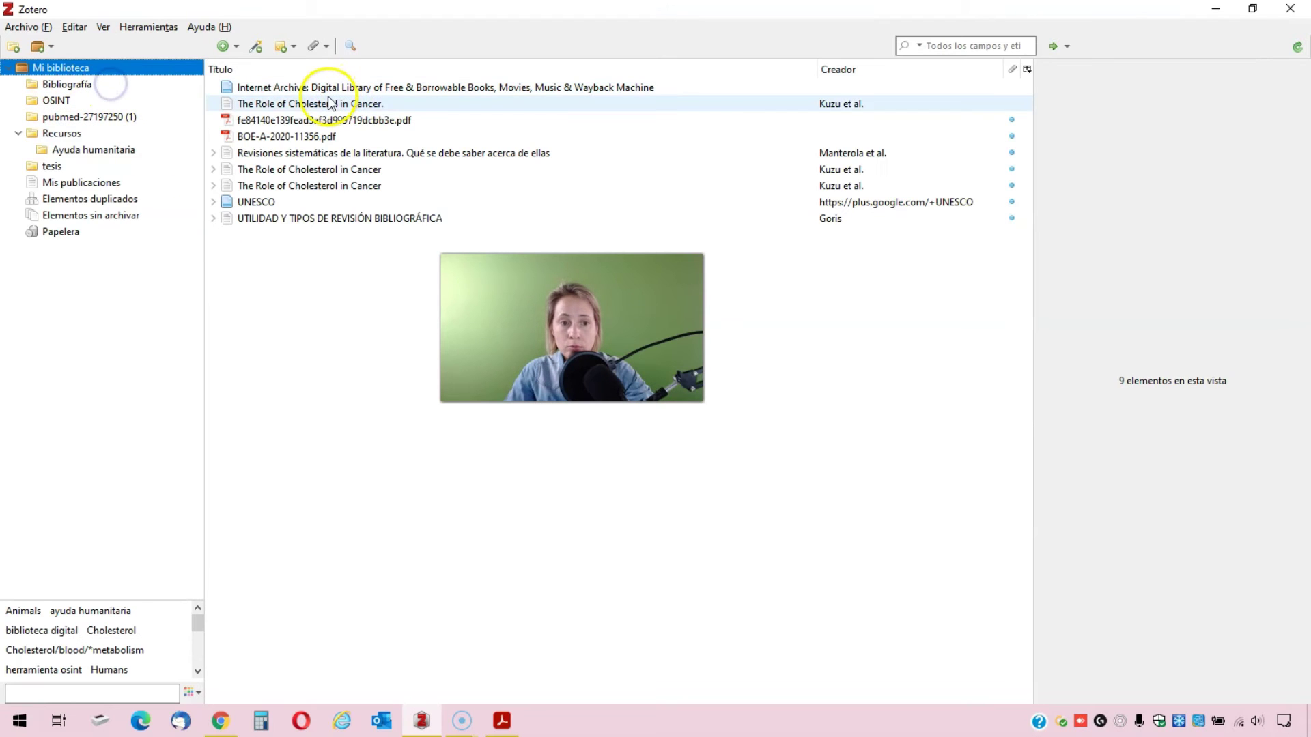
{"action": "scroll", "coordinate": [1195, 125], "scroll_direction": "down", "scroll_amount": 2}
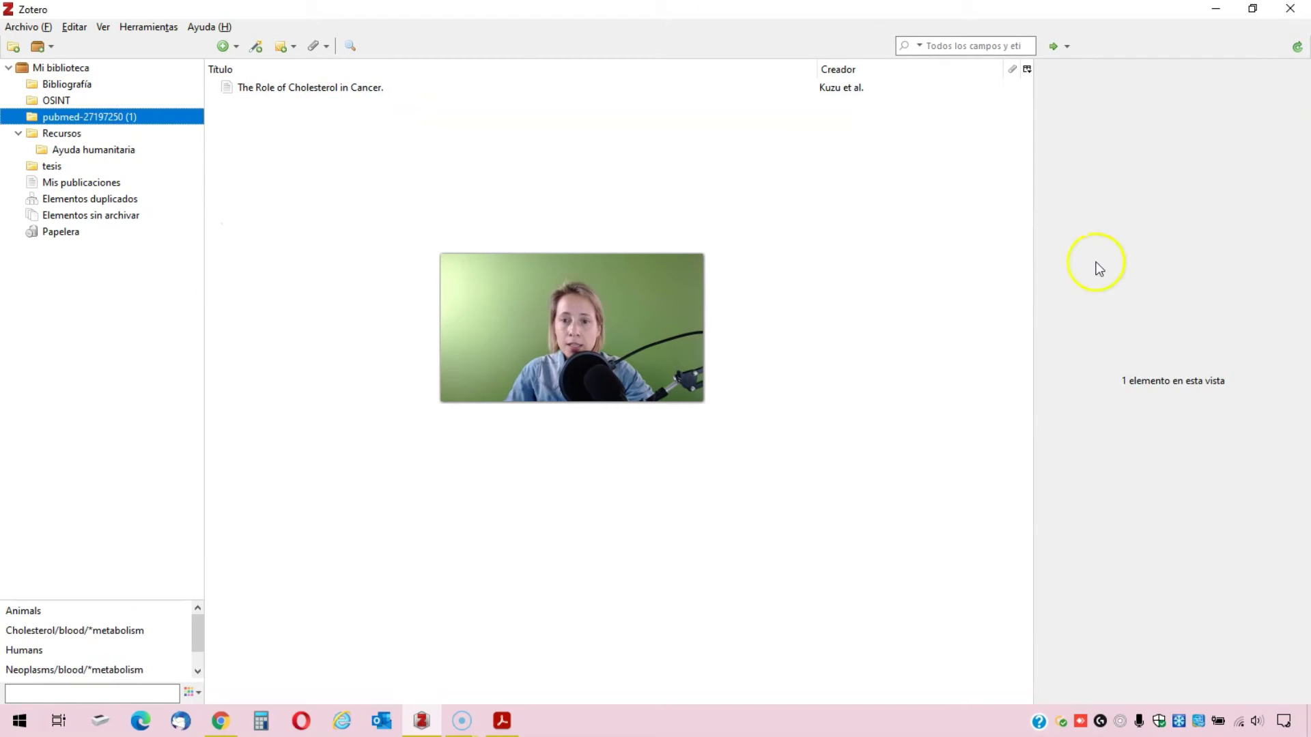
{"action": "left_click", "coordinate": [283, 89]}
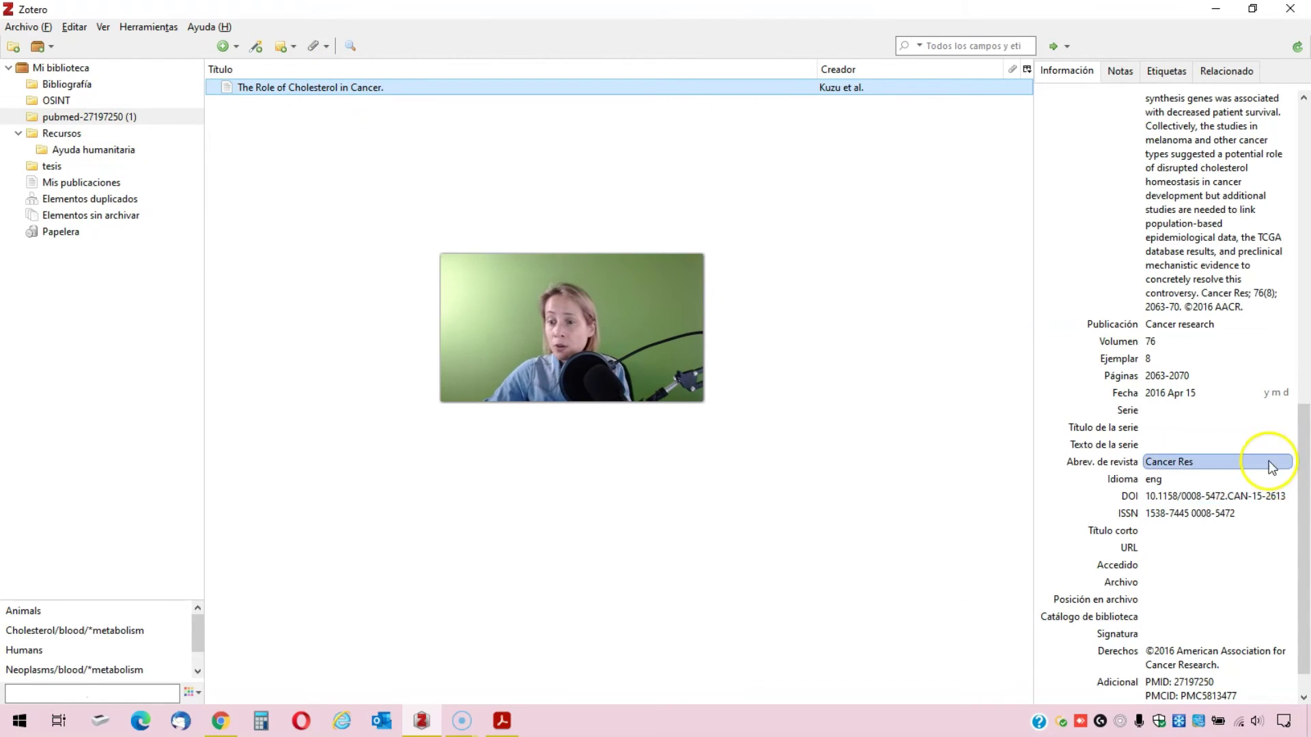
{"action": "scroll", "coordinate": [1267, 467], "scroll_direction": "up", "scroll_amount": 10}
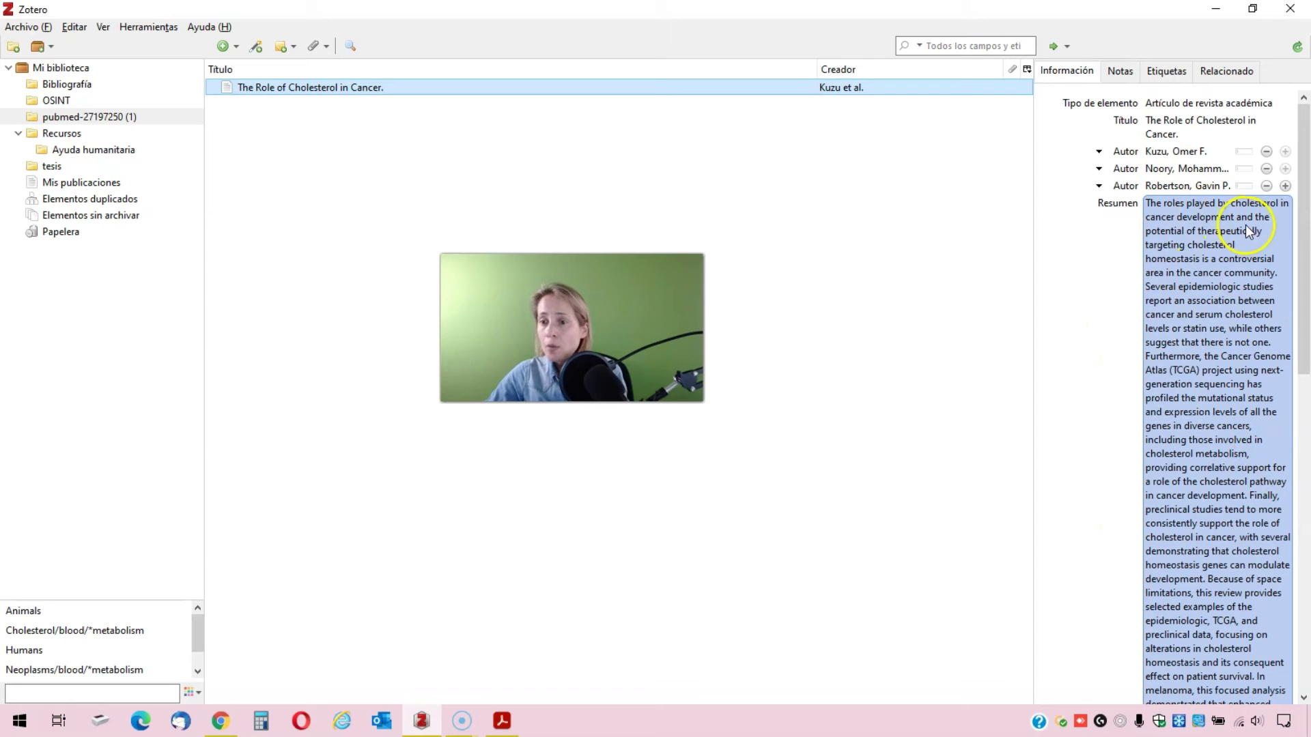
Inspect the tags attached to the imported article and return to its general information and abstract
{"action": "left_click", "coordinate": [1164, 71]}
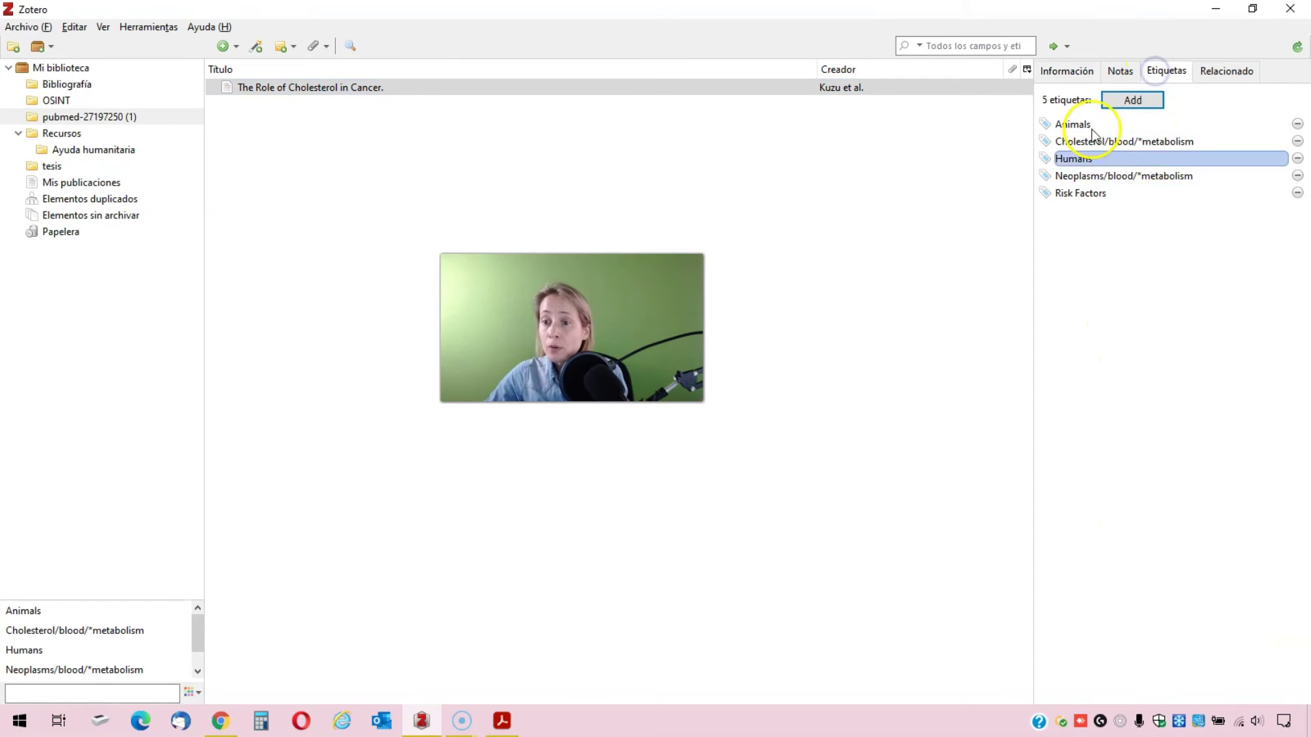
{"action": "left_click", "coordinate": [1067, 70]}
{"action": "scroll", "coordinate": [1220, 419], "scroll_direction": "up", "scroll_amount": 2}
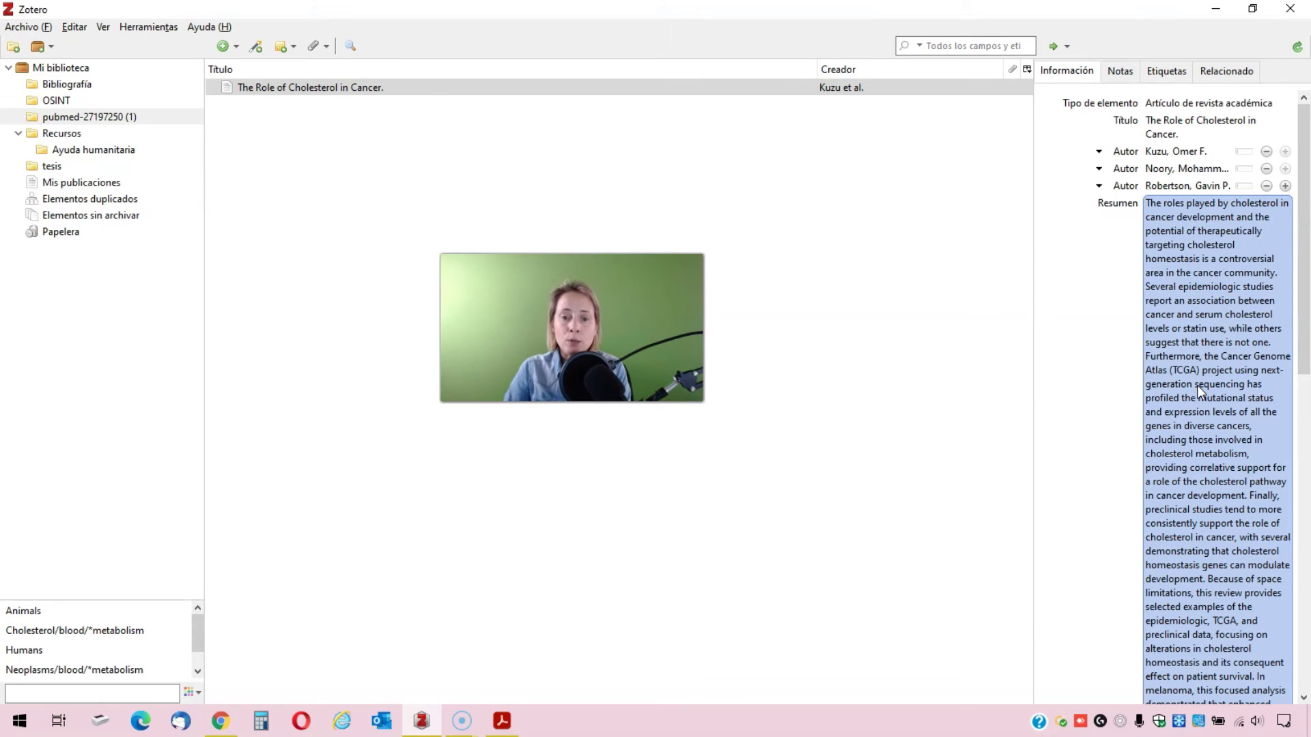
{"action": "left_click", "coordinate": [1198, 385]}
Switch to Chrome and display the cholesterol article's Send to destinations on PubMed, including Citation manager
{"action": "left_click", "coordinate": [220, 721]}
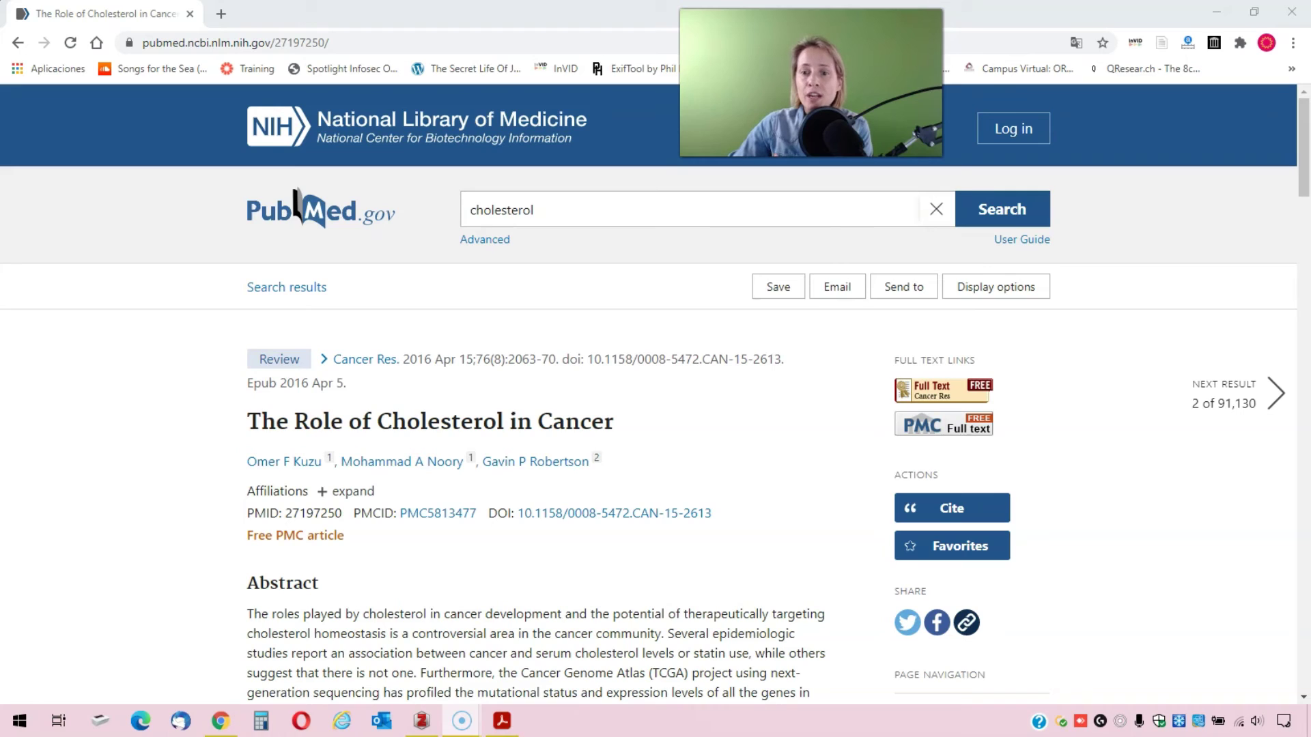
{"action": "left_click", "coordinate": [898, 287]}
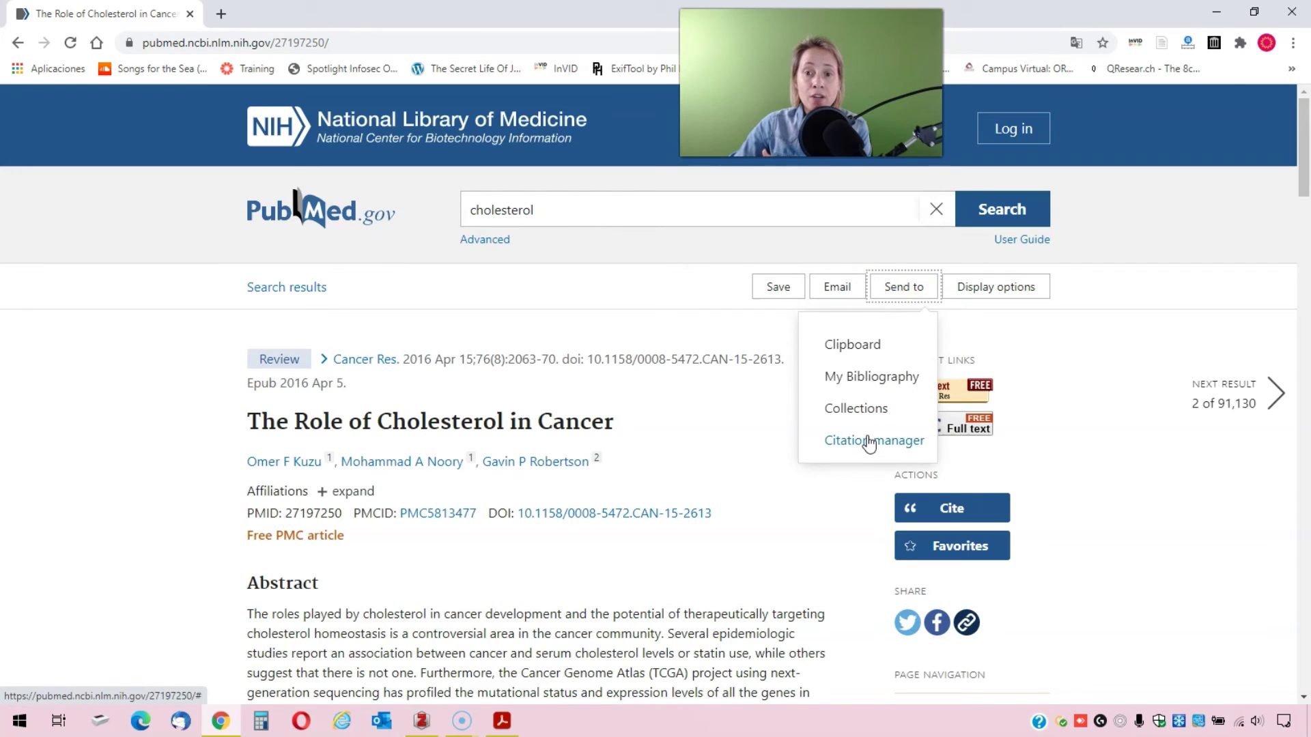
{"action": "left_click", "coordinate": [1090, 480]}
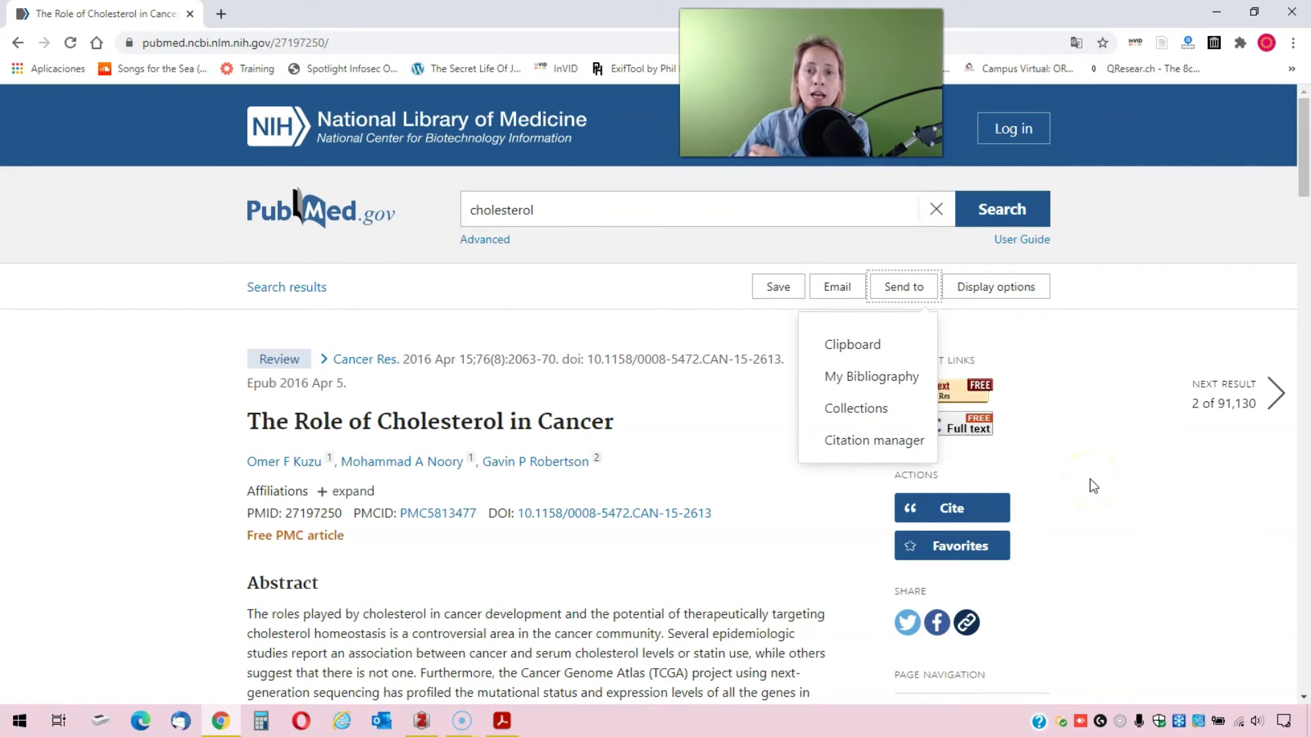
Return to Zotero, display the file import commands and examine the imported article's item type, title, author and abstract fields without editing them
{"action": "left_click", "coordinate": [416, 722]}
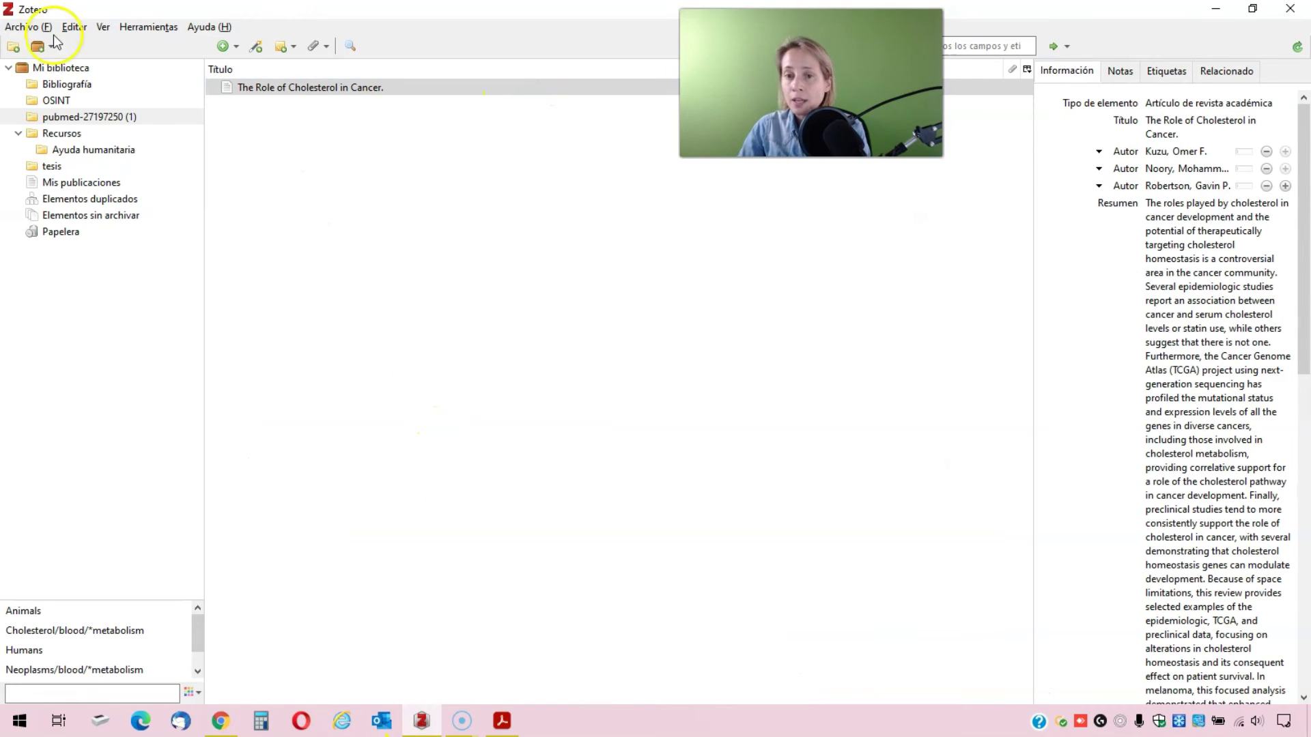
{"action": "left_click", "coordinate": [27, 26]}
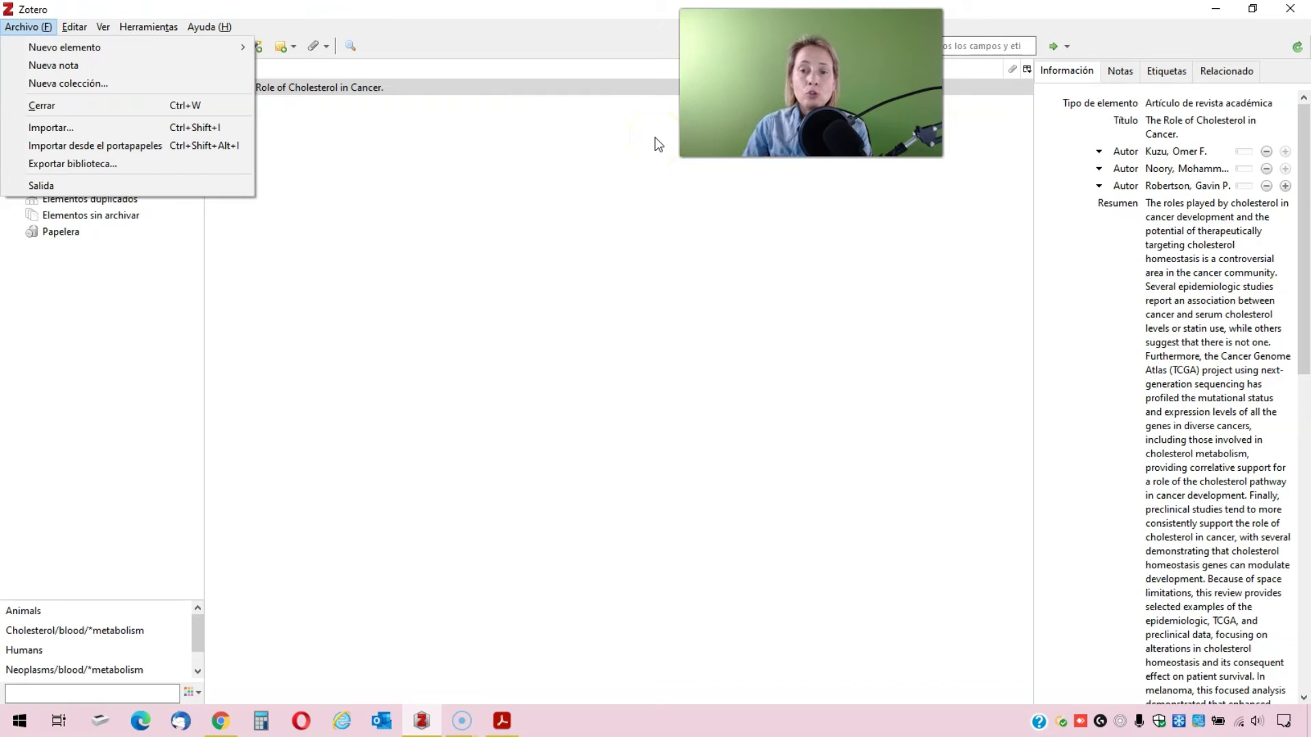
{"action": "left_click", "coordinate": [1185, 152]}
{"action": "left_click", "coordinate": [1180, 216]}
{"action": "left_click", "coordinate": [1188, 136]}
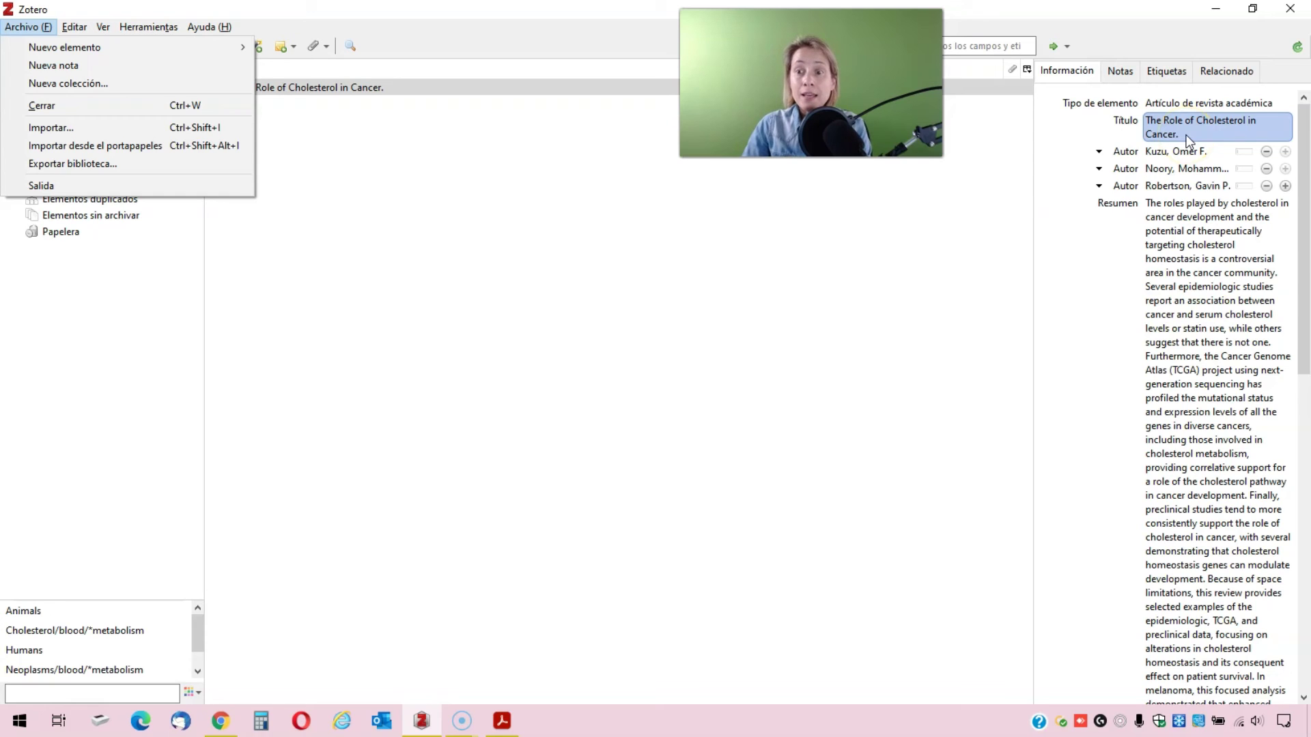
{"action": "left_click", "coordinate": [1202, 95]}
{"action": "left_click", "coordinate": [1195, 121]}
{"action": "left_click", "coordinate": [1190, 273]}
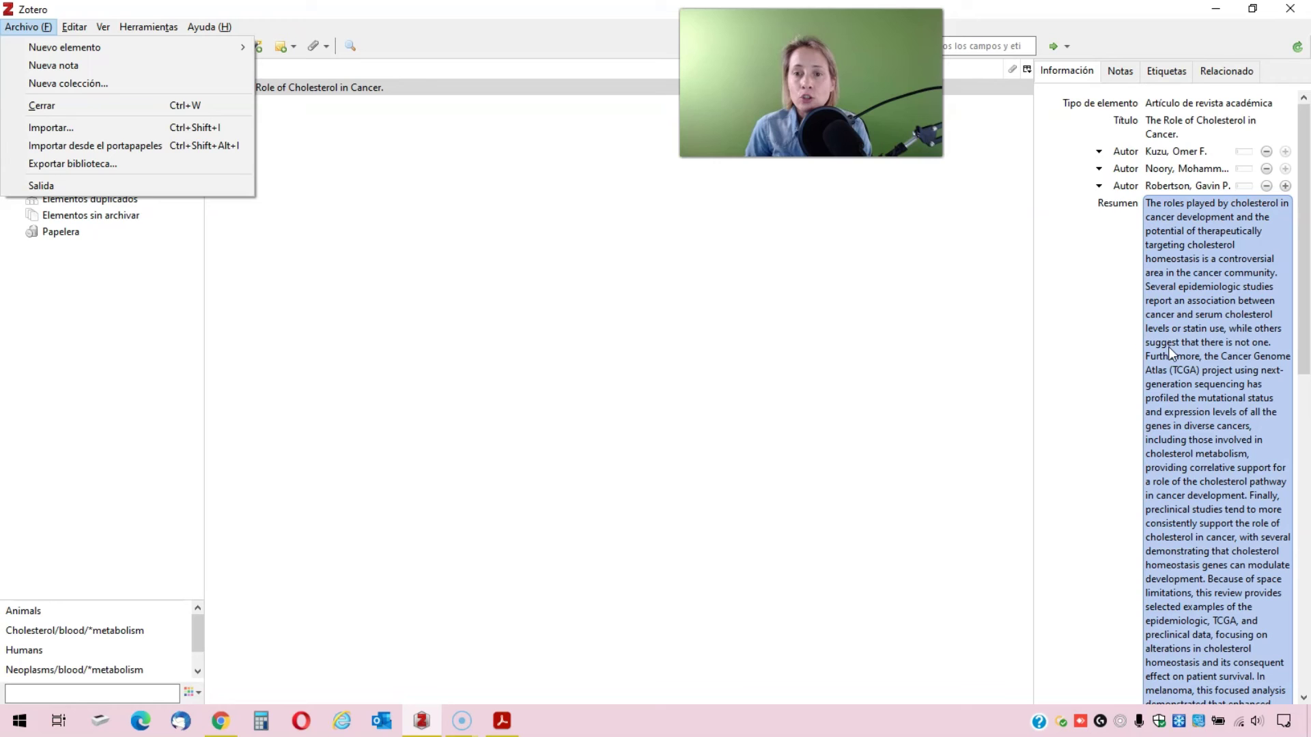
{"action": "left_click", "coordinate": [1309, 512]}
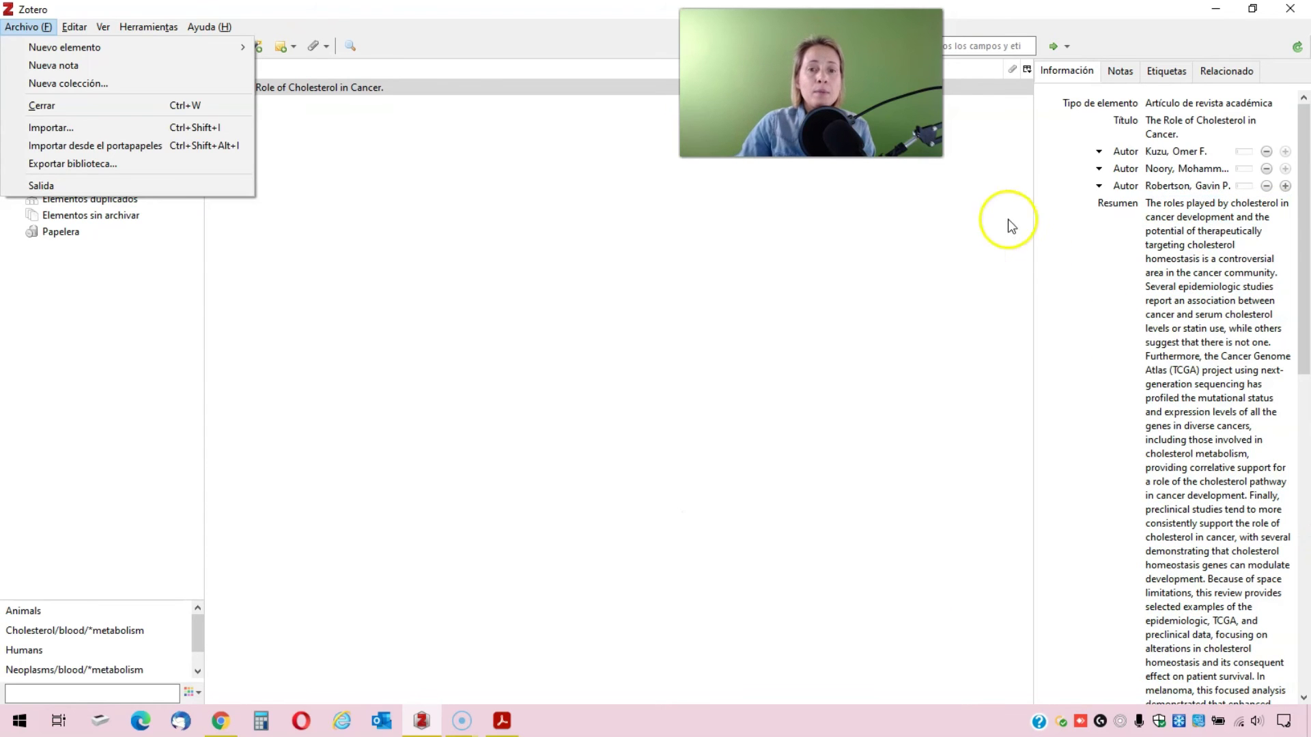
{"action": "left_click", "coordinate": [661, 375]}
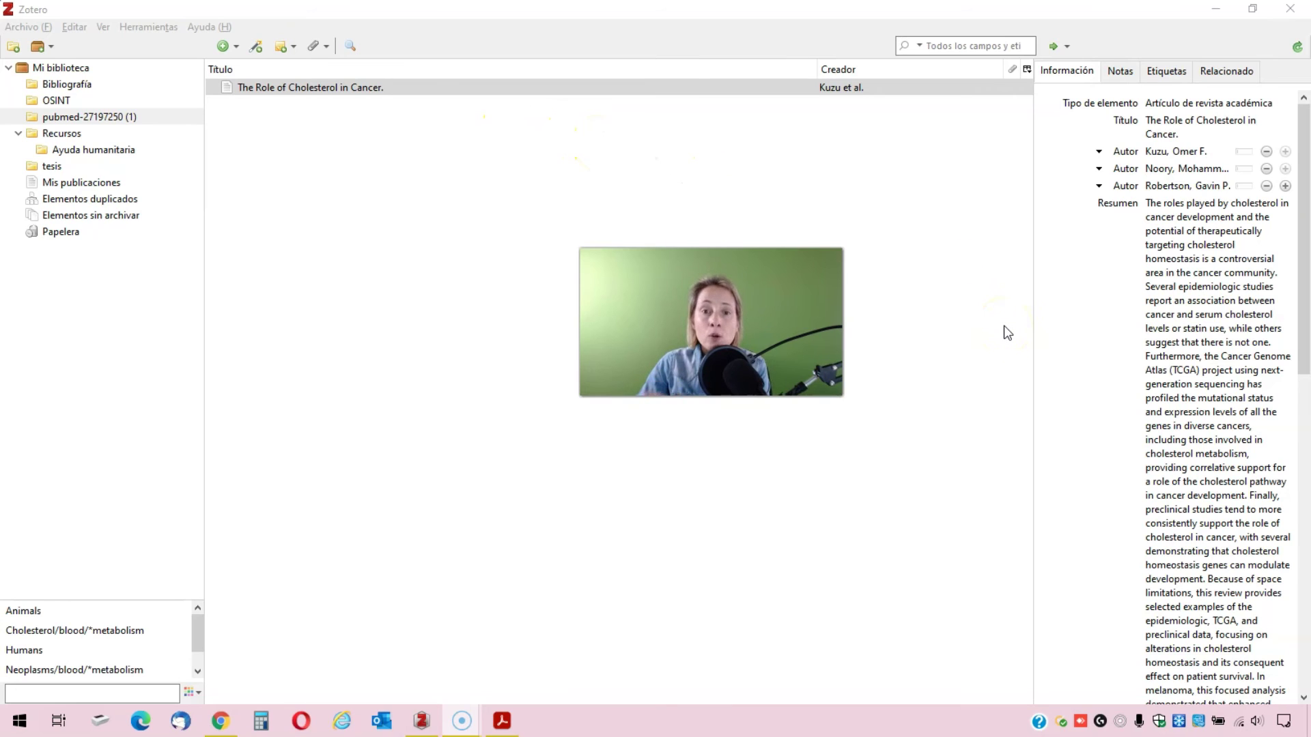
Switch back to the article's PubMed page in Chrome and locate the connector's Save to Zotero (PubMed) command
{"action": "left_click", "coordinate": [220, 722]}
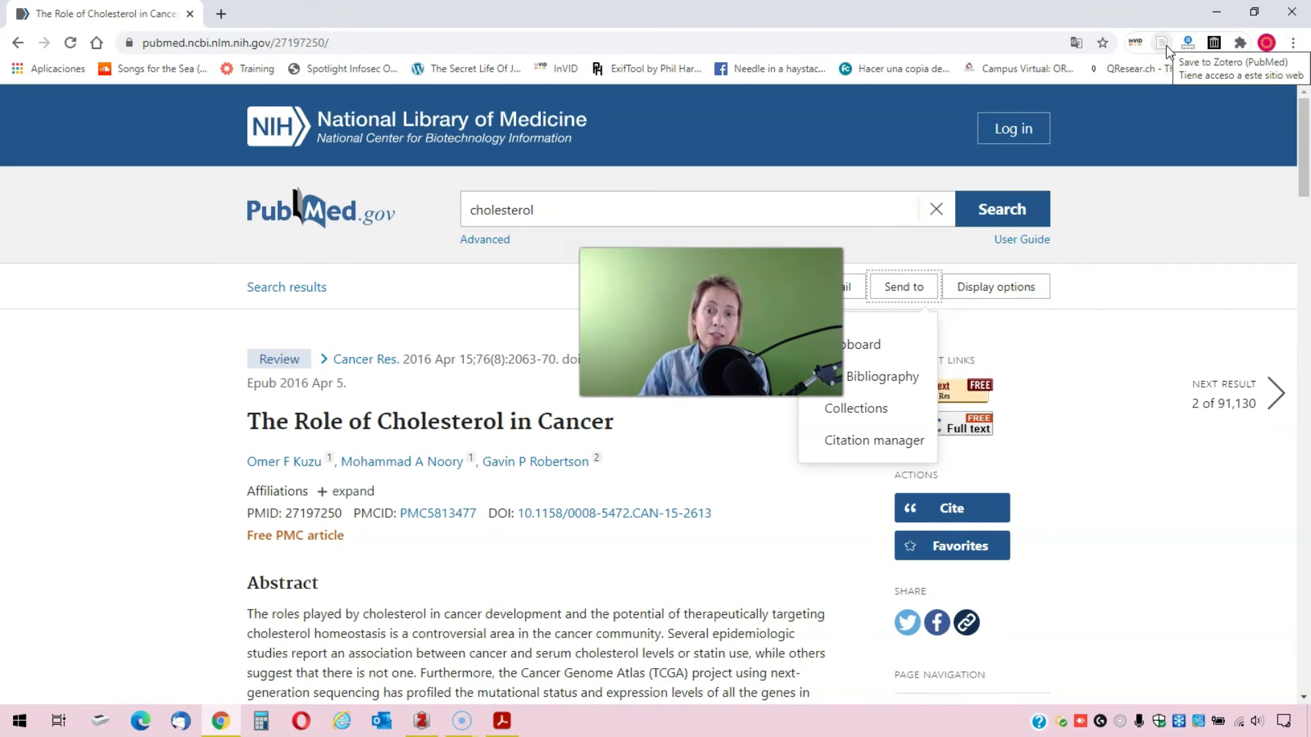